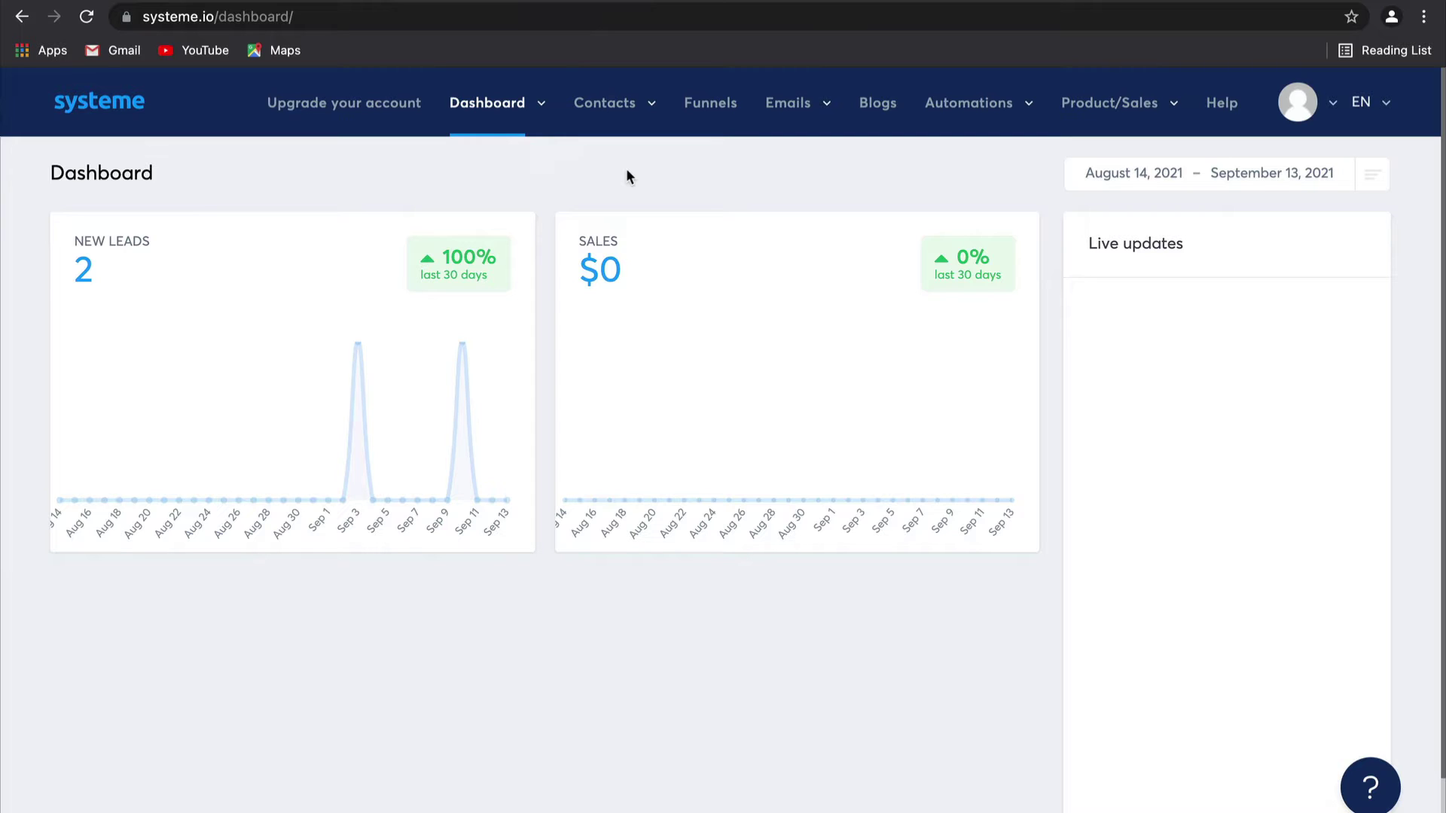
Bring up the Product/Sales menu in the dashboard's top bar.
{"action": "mouse_move", "coordinate": [1052, 104]}
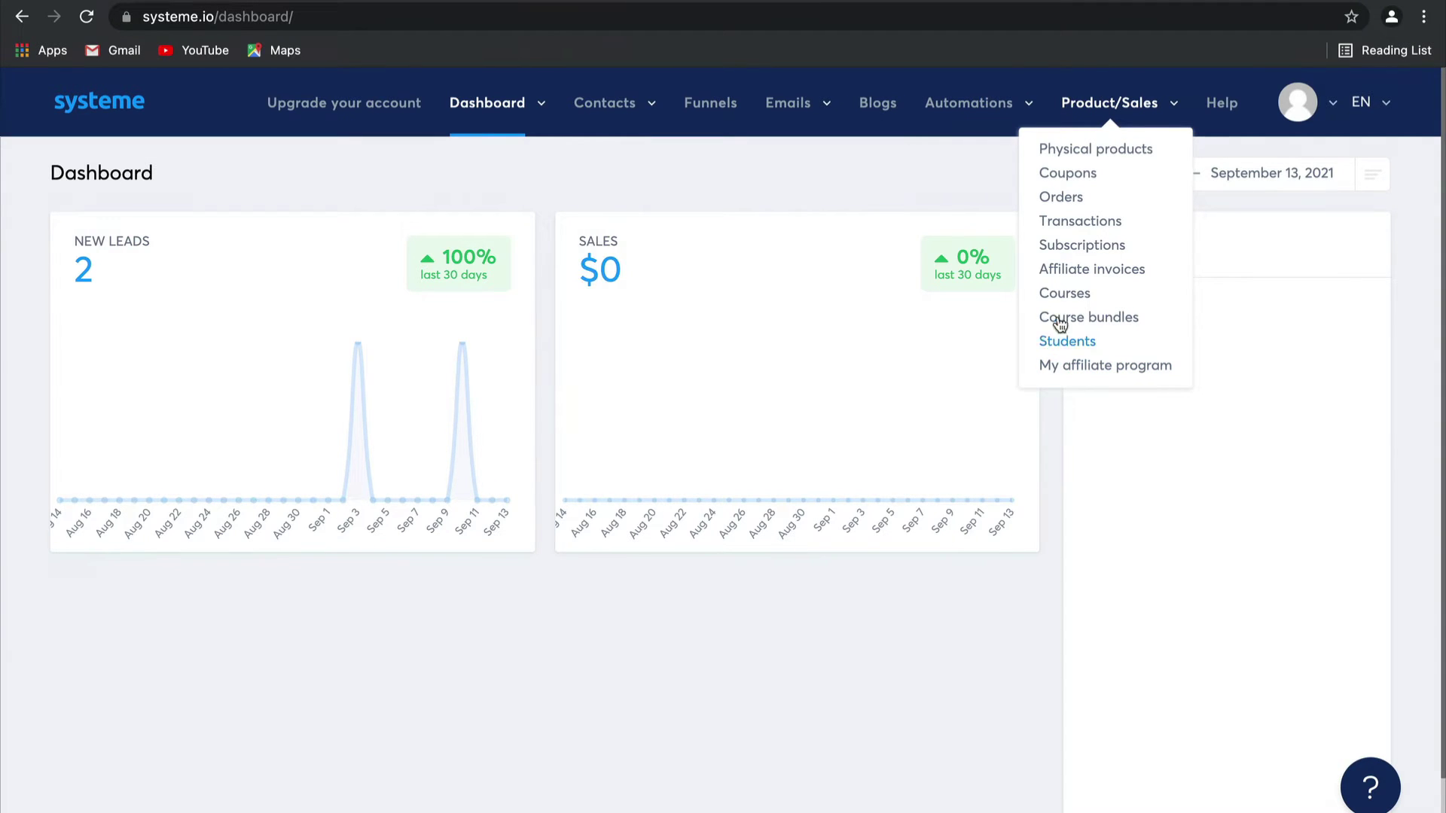
From the Courses list, create and save a new course named 'Real Estate Course'.
{"action": "left_click", "coordinate": [1069, 299]}
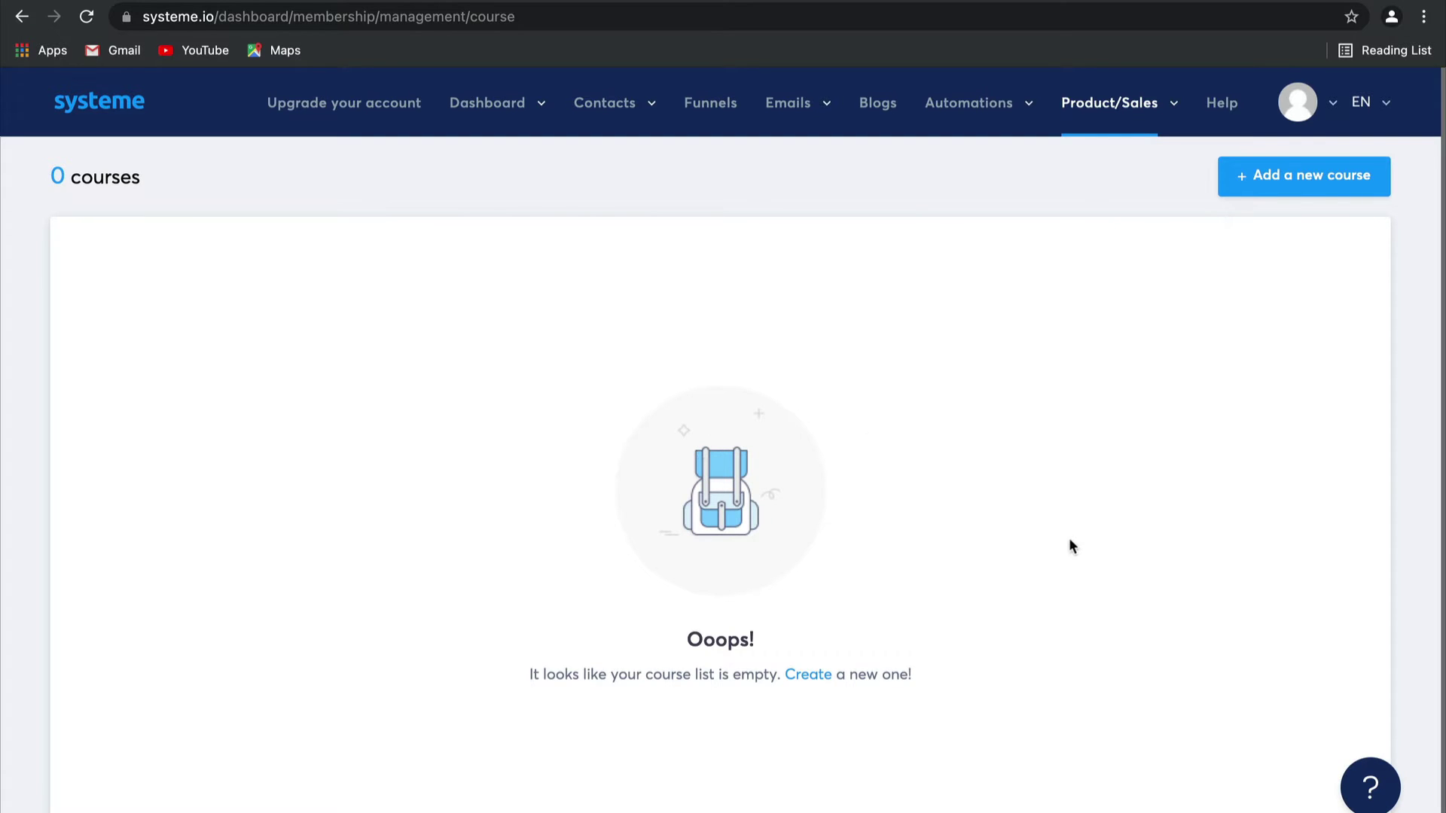
{"action": "left_click", "coordinate": [1338, 186]}
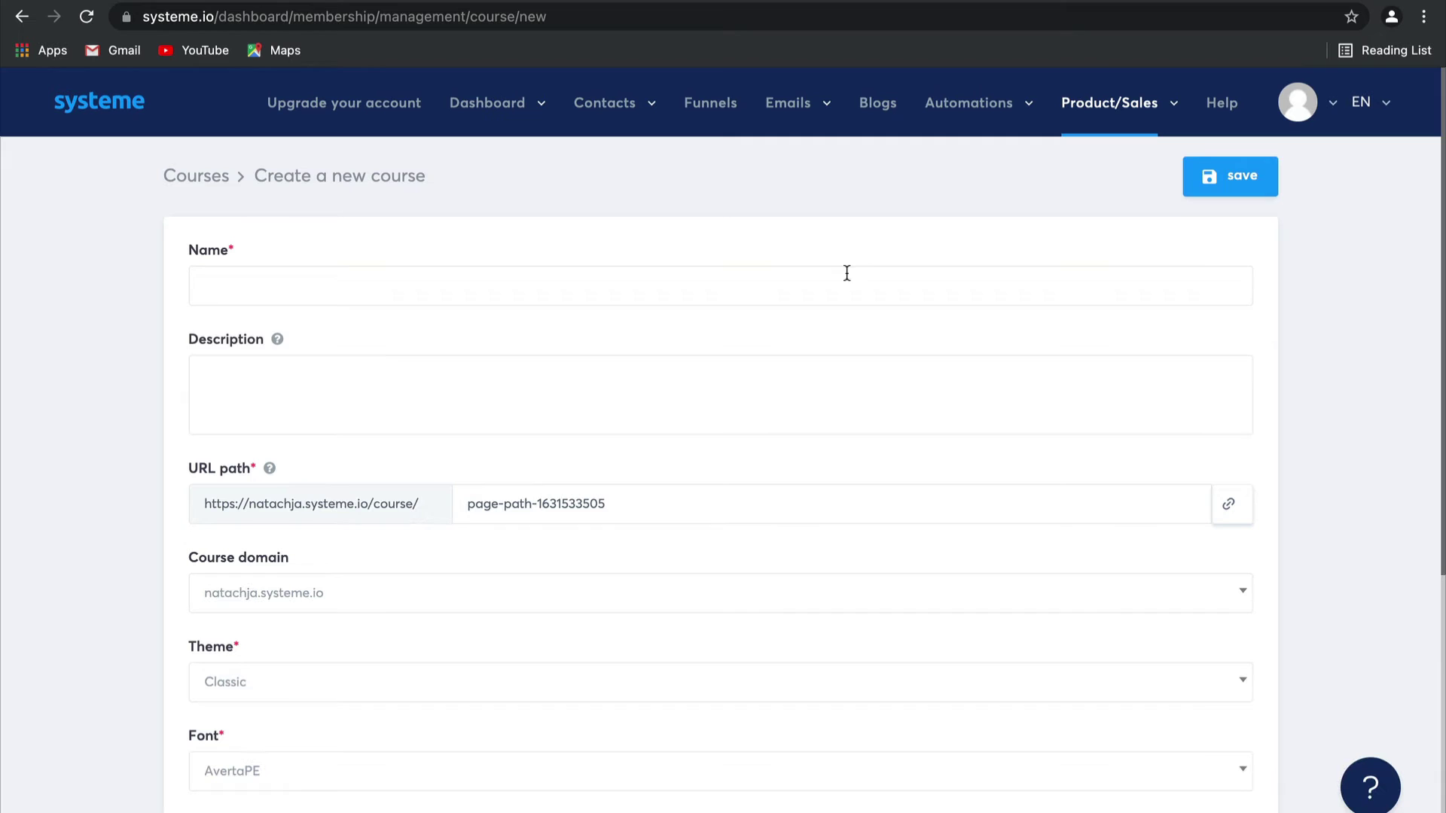
{"action": "left_click", "coordinate": [846, 278]}
{"action": "type", "text": "R"}
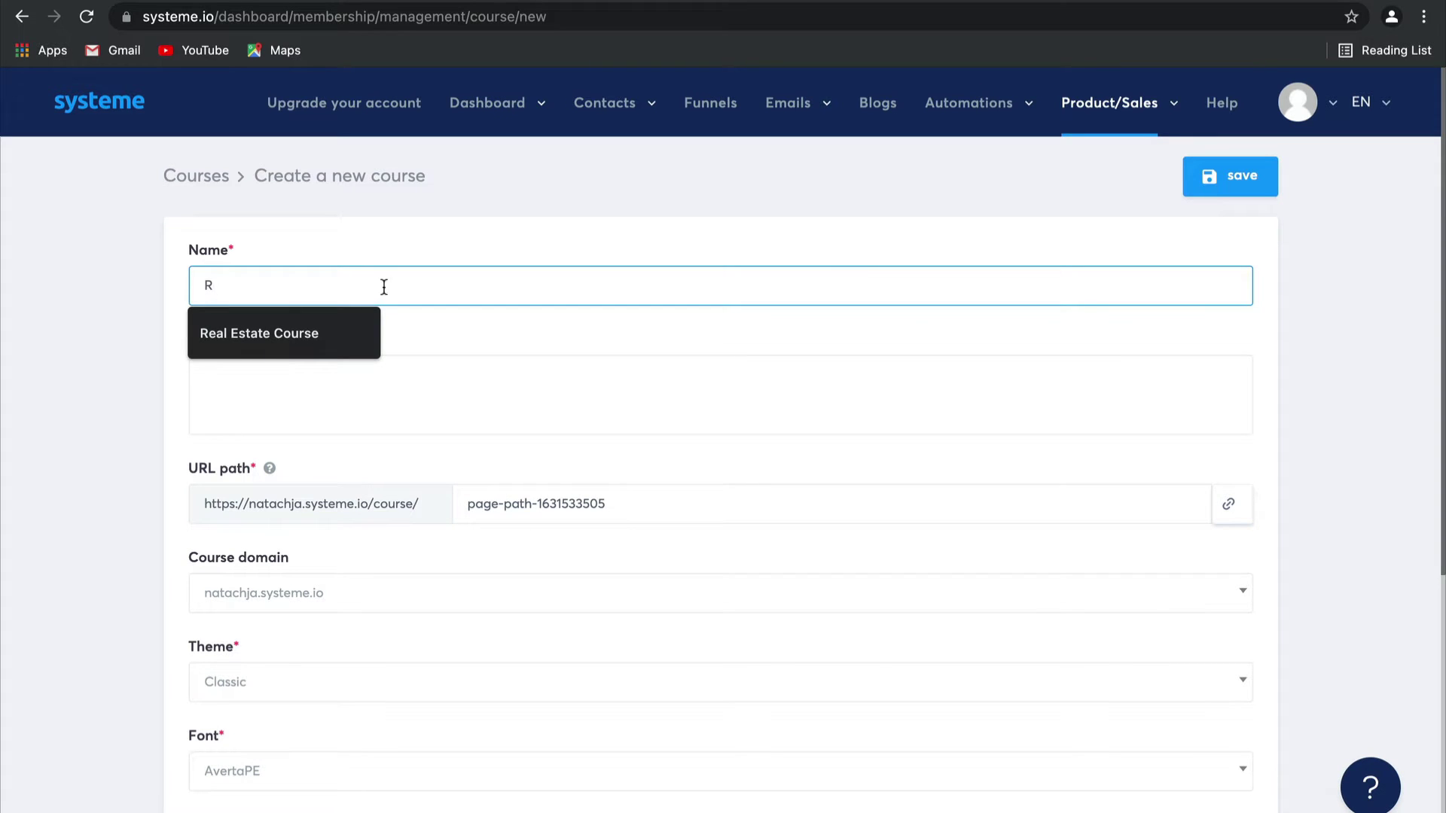
{"action": "left_click", "coordinate": [326, 338]}
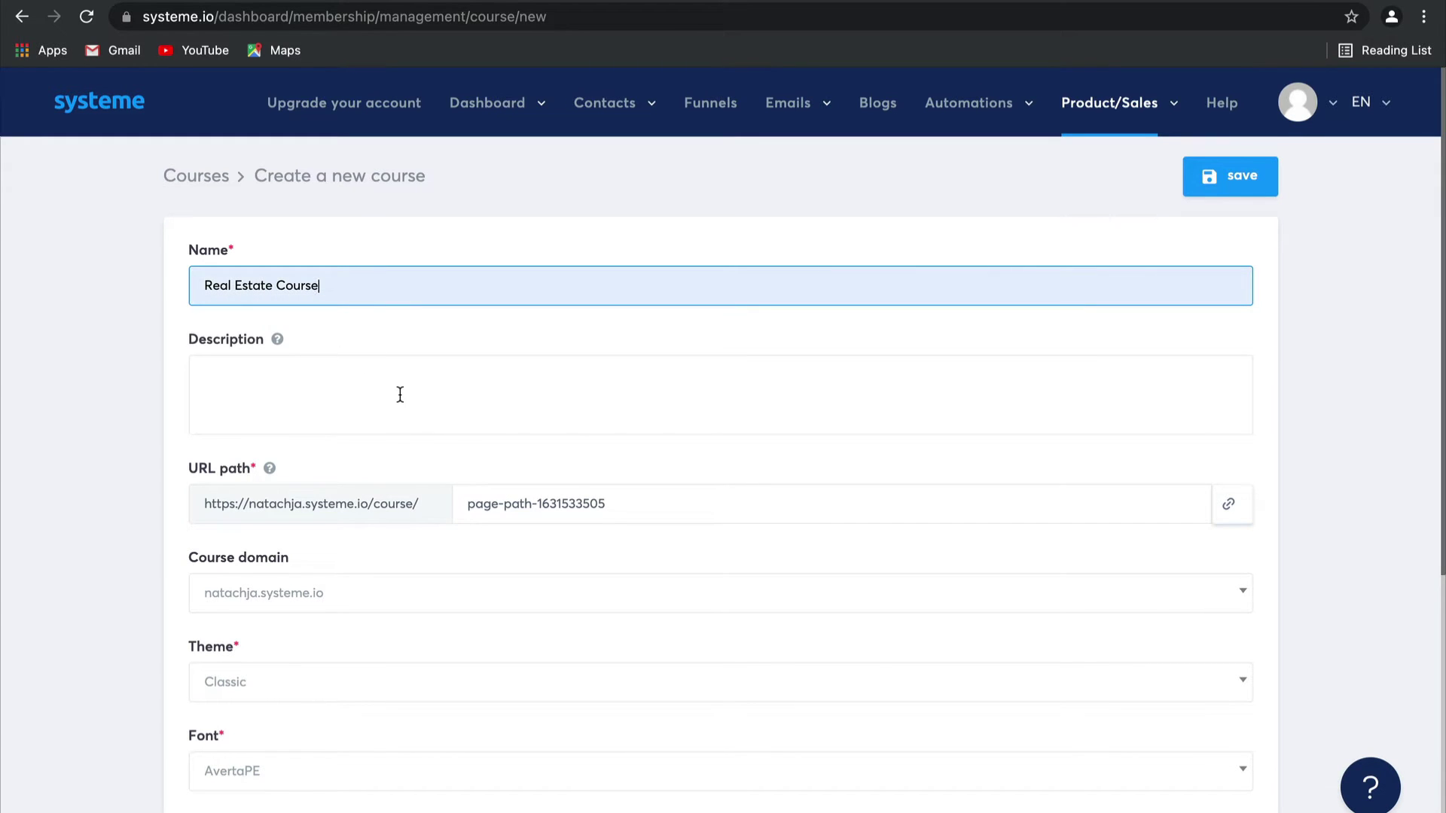
{"action": "scroll", "coordinate": [400, 395], "scroll_direction": "down", "scroll_amount": 4}
{"action": "scroll", "coordinate": [400, 395], "scroll_direction": "up", "scroll_amount": 4}
{"action": "scroll", "coordinate": [475, 699], "scroll_direction": "down", "scroll_amount": 3}
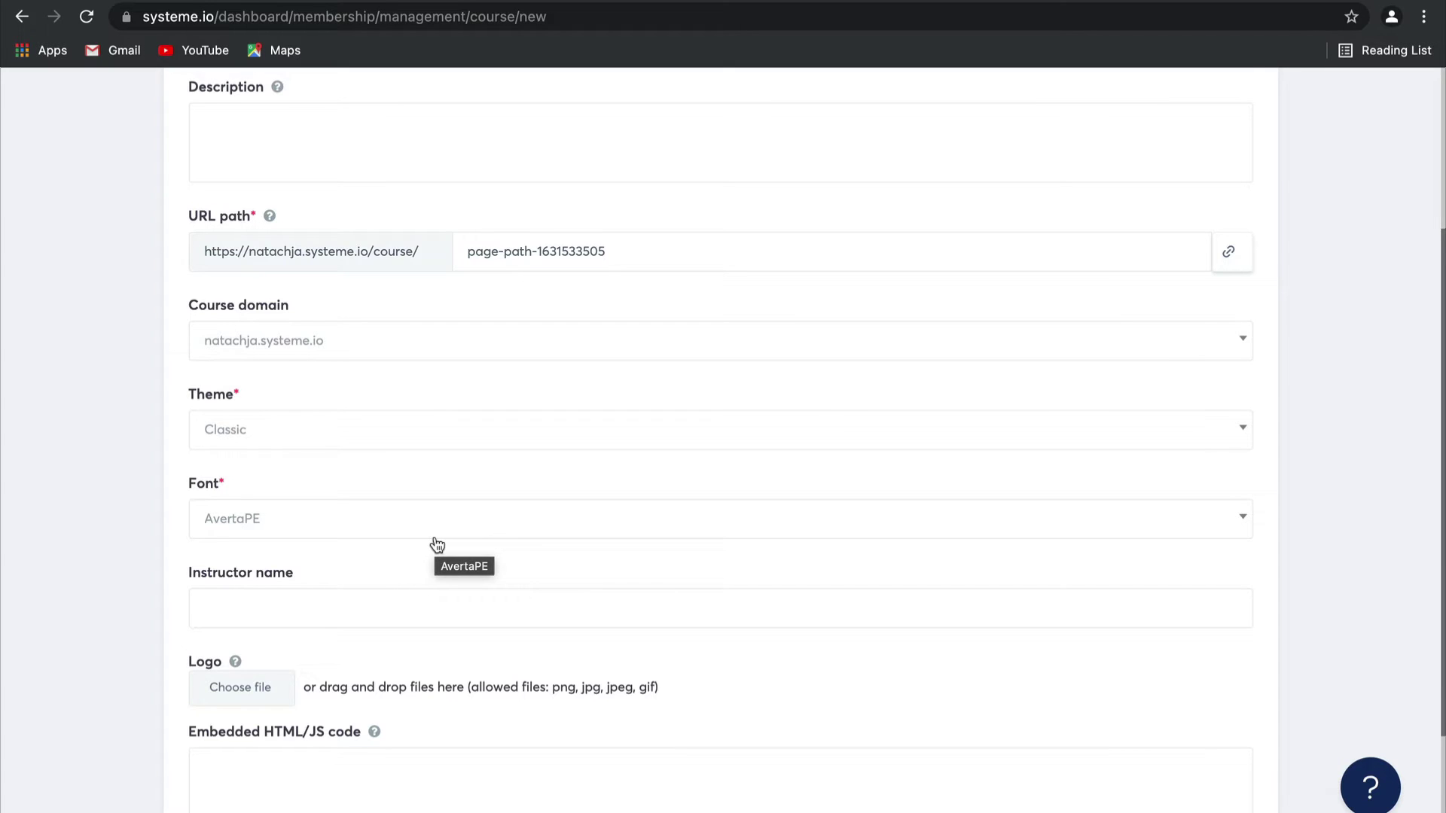
{"action": "scroll", "coordinate": [527, 452], "scroll_direction": "up", "scroll_amount": 3}
{"action": "left_click", "coordinate": [1248, 183]}
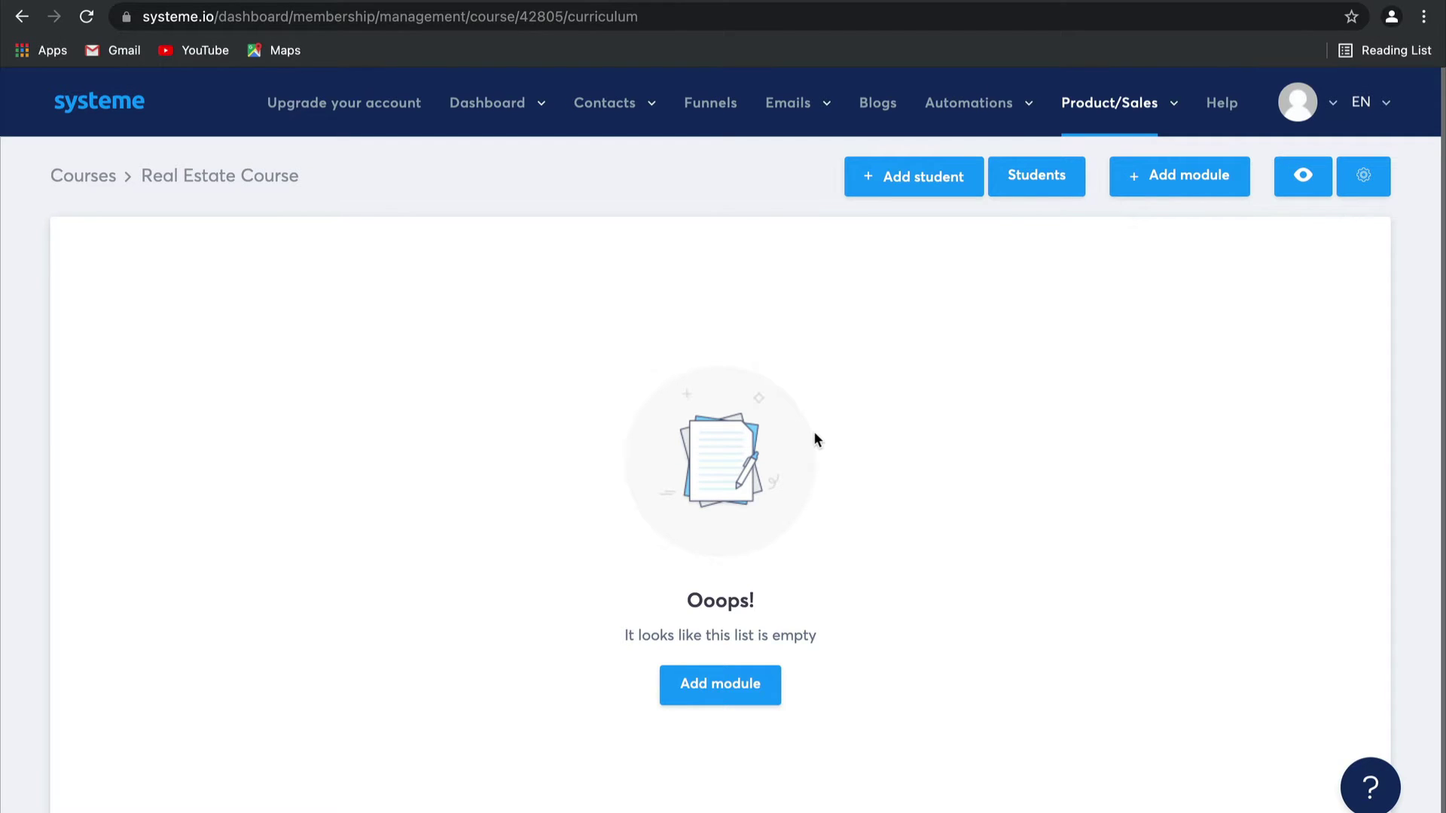
Add a module named 'Module 1' to the Real Estate Course curriculum.
{"action": "left_click", "coordinate": [734, 695]}
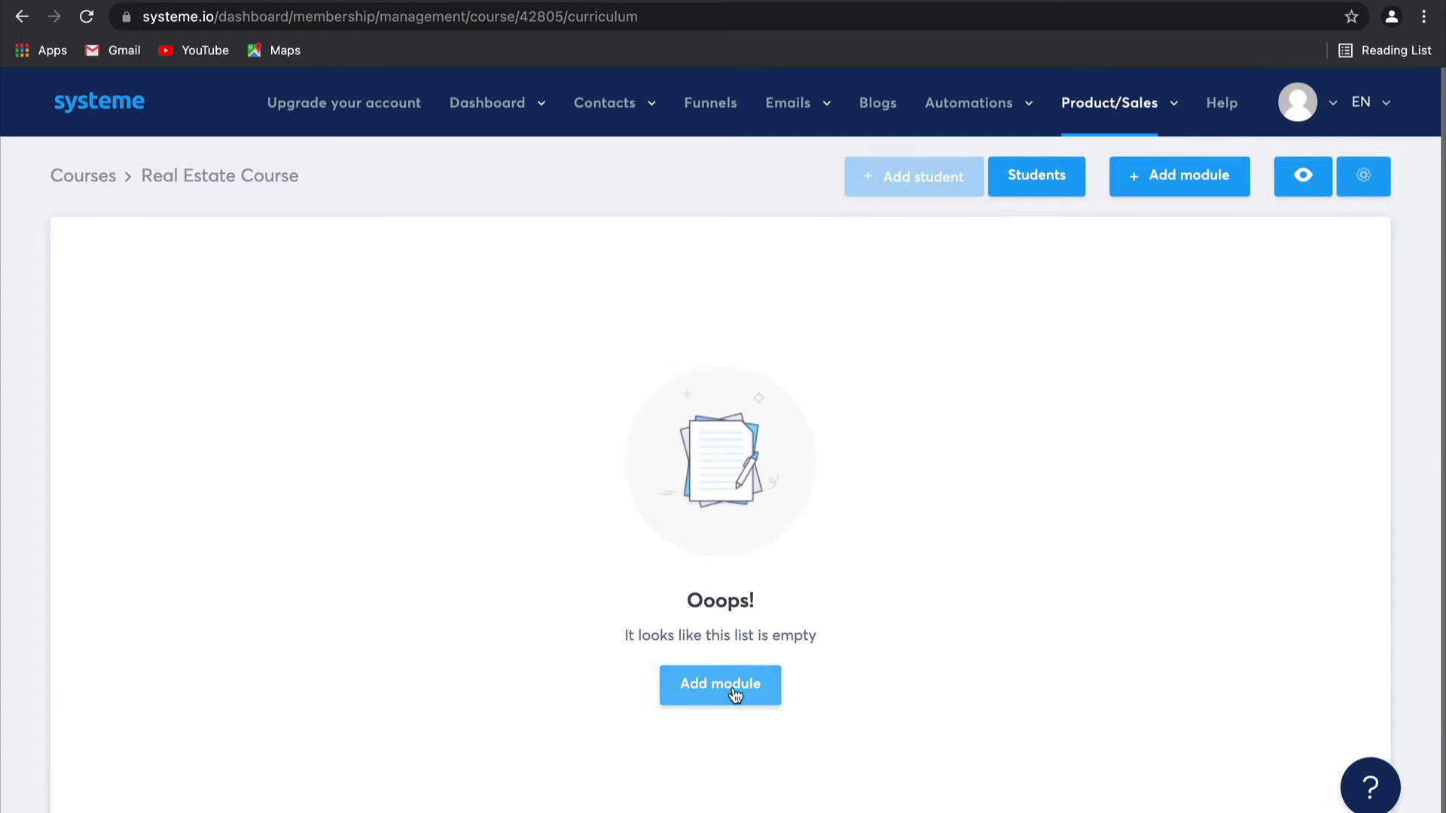
{"action": "type", "text": "Module 1"}
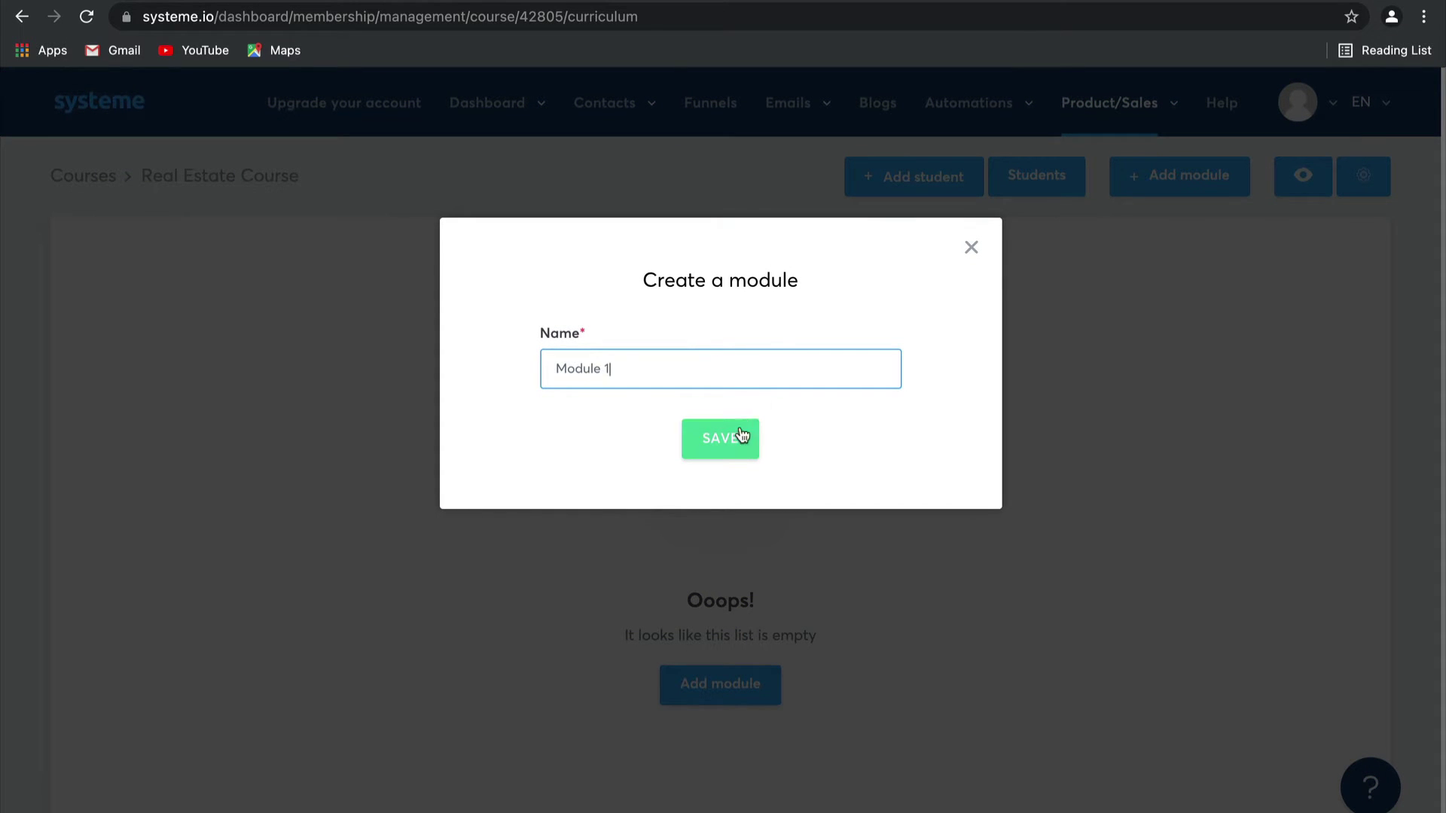
{"action": "left_click", "coordinate": [737, 438]}
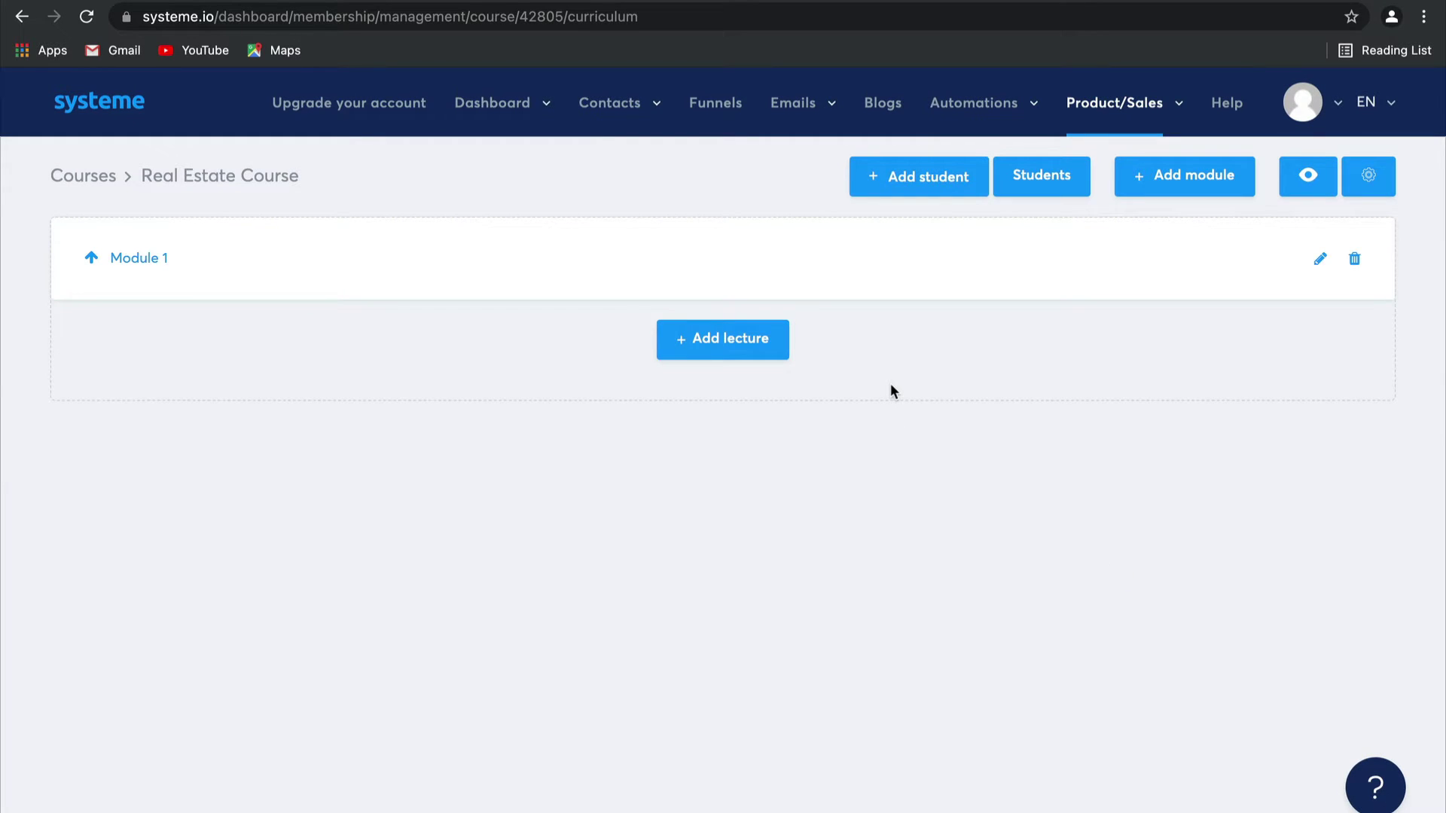
Add lecture 'Chapter 1 - The foundations' to Module 1 with 7-day delay and VIDEO template.
{"action": "left_click", "coordinate": [748, 342]}
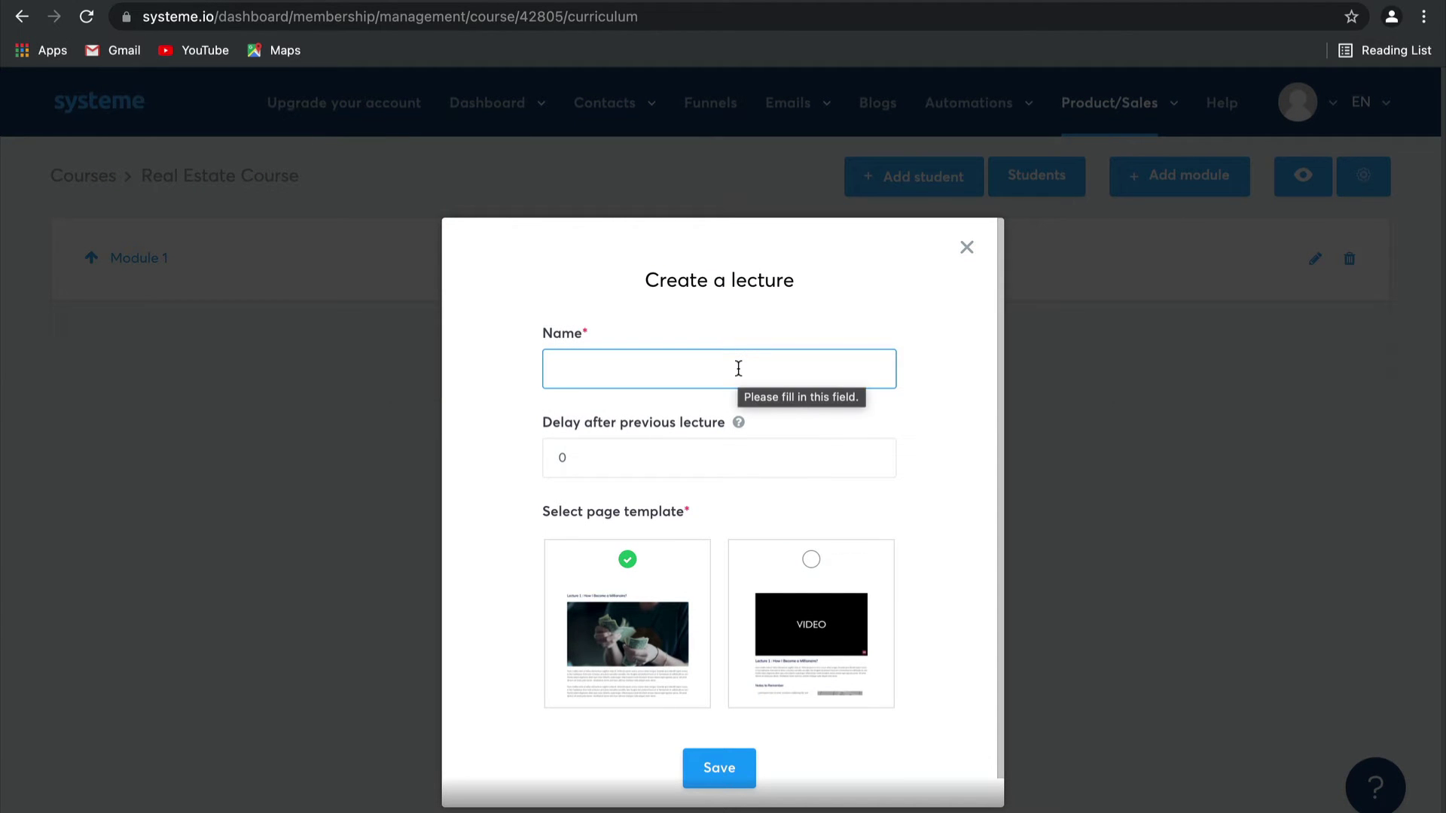
{"action": "type", "text": "Chap"}
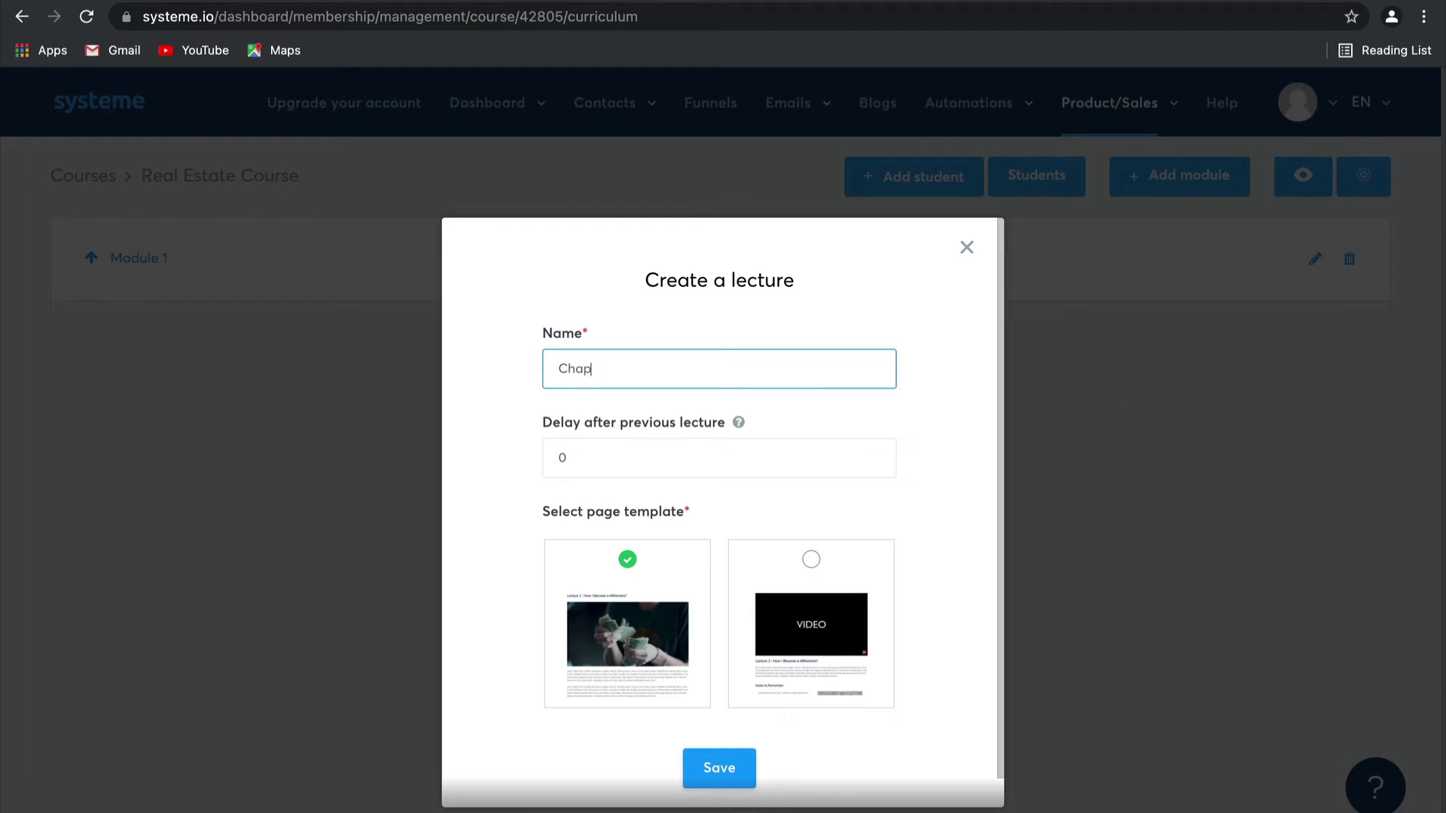
{"action": "type", "text": "ter 1 - The foundations"}
{"action": "left_click", "coordinate": [730, 461]}
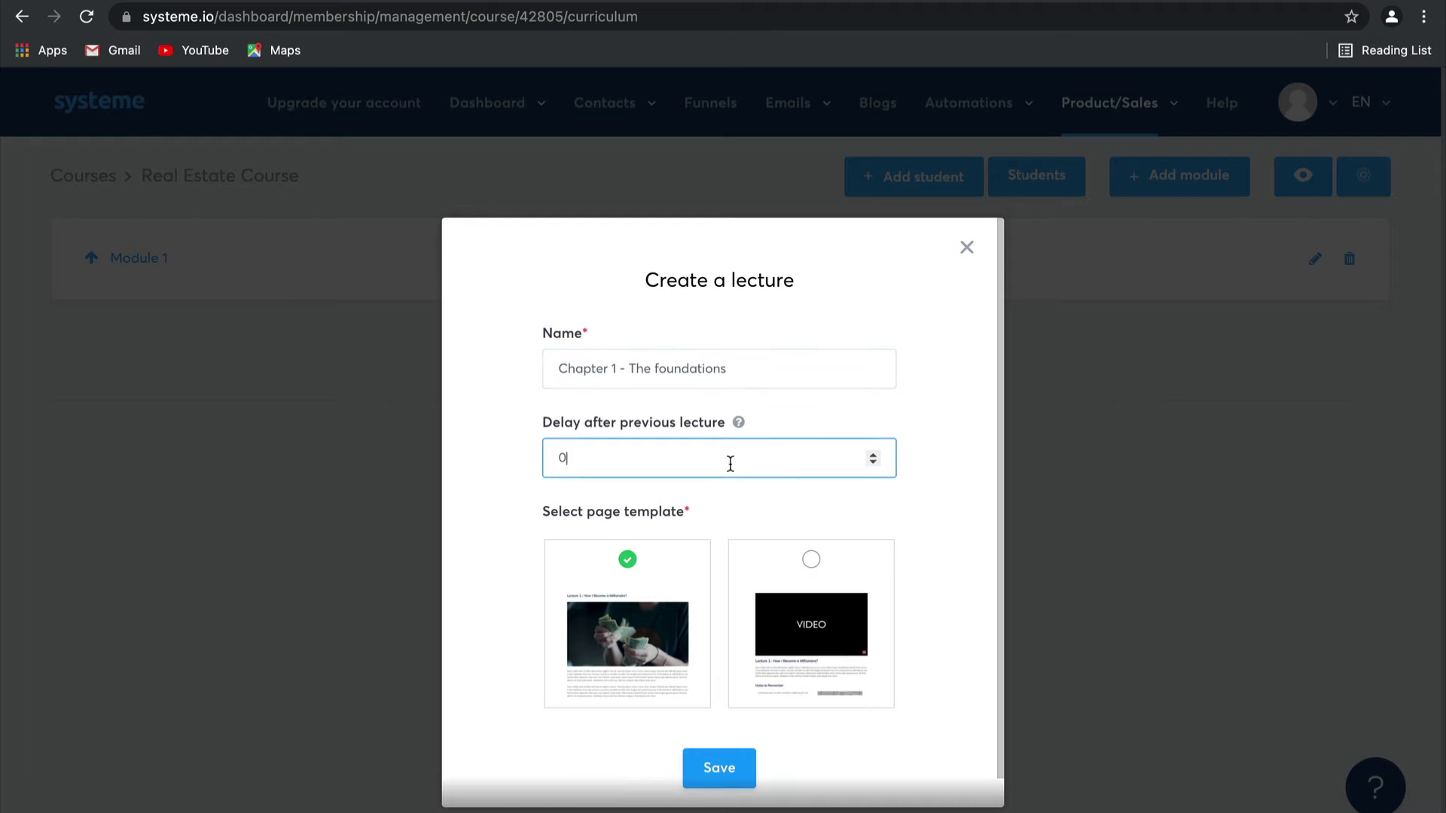
{"action": "left_click", "coordinate": [878, 455]}
{"action": "left_click", "coordinate": [932, 489]}
{"action": "scroll", "coordinate": [874, 585], "scroll_direction": "down", "scroll_amount": 1}
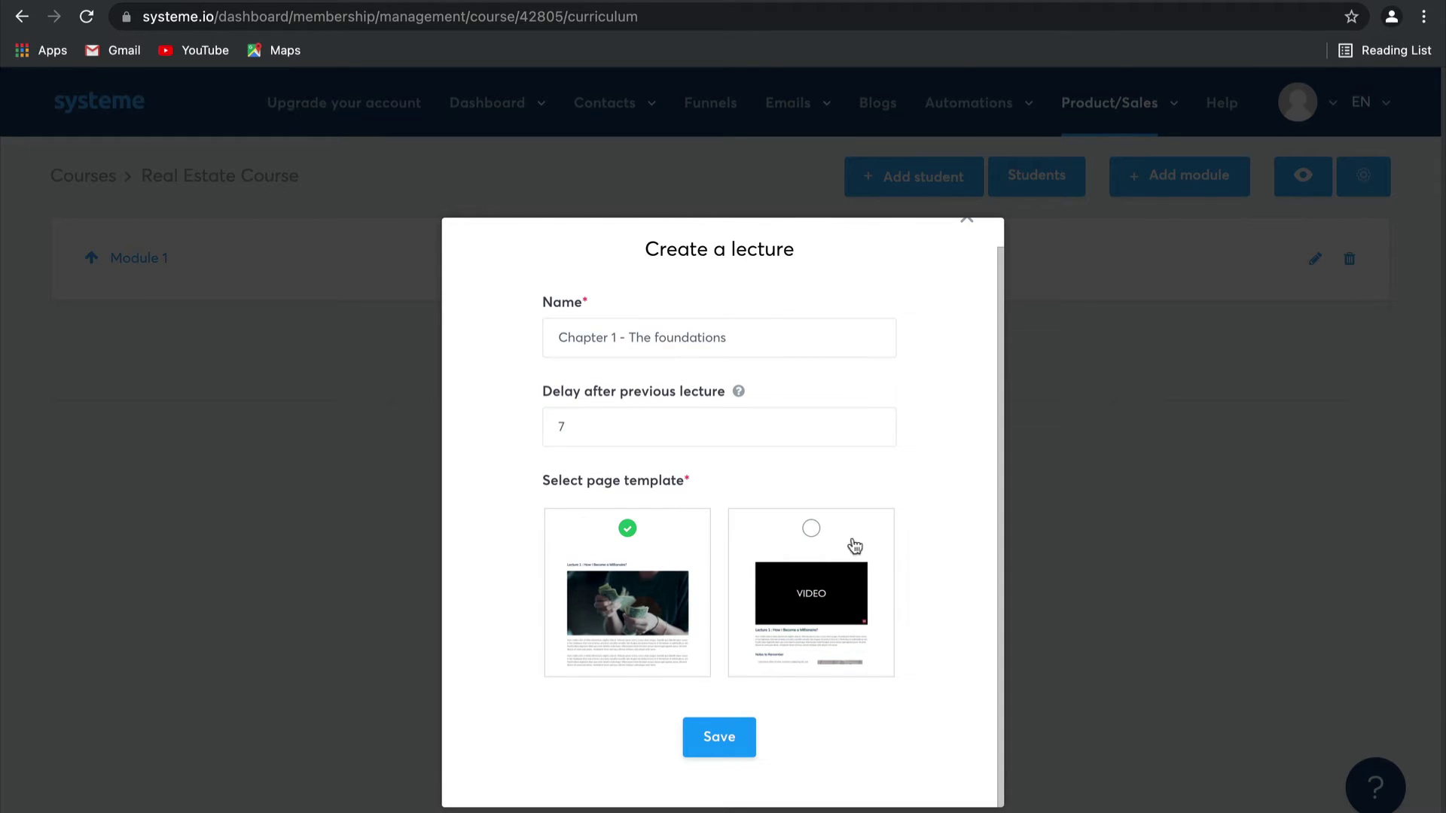
{"action": "left_click", "coordinate": [811, 529]}
{"action": "left_click", "coordinate": [725, 745]}
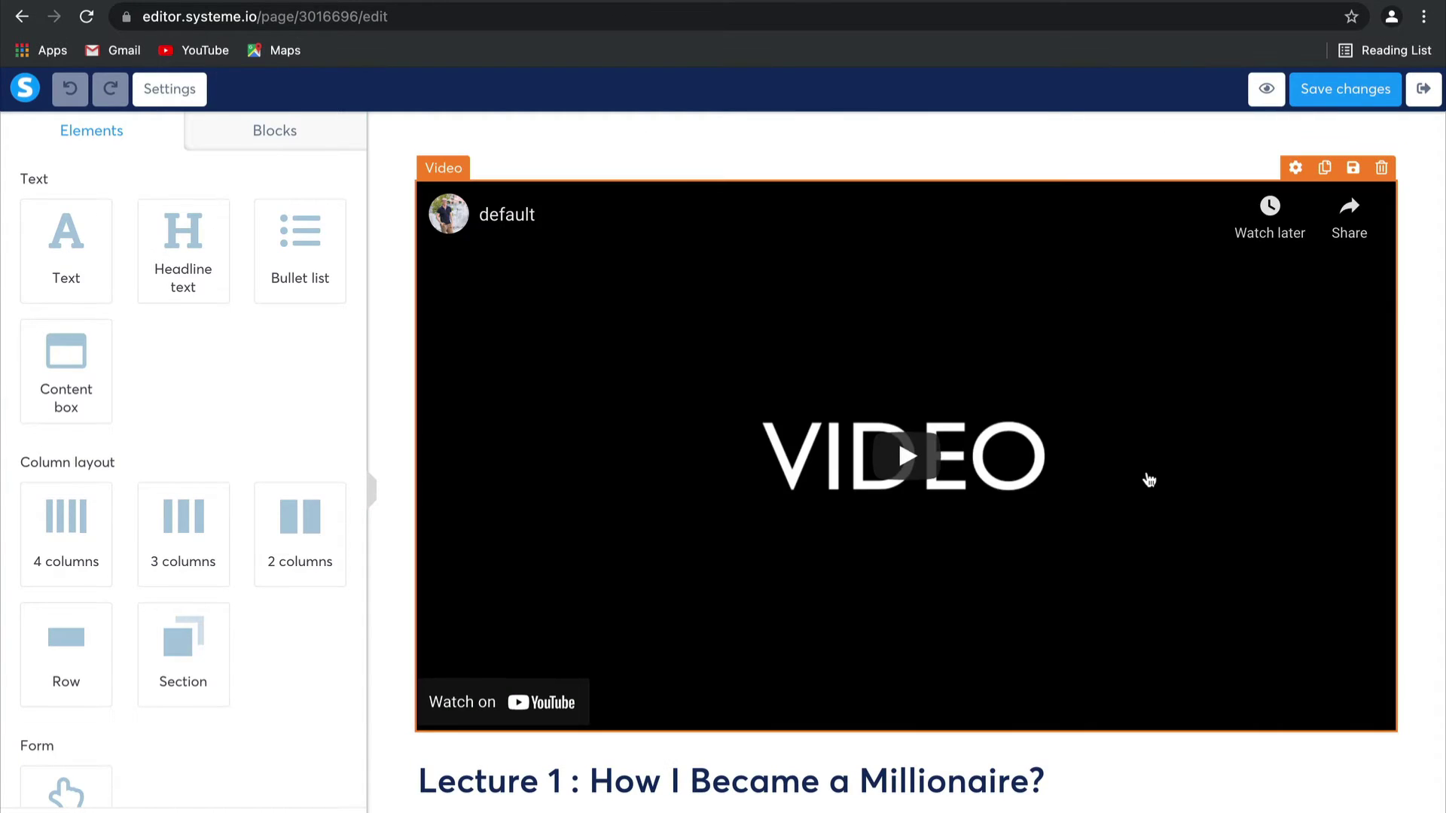
Drag the 'Lecture 1 : How I Became a Millionaire?' heading above the video element.
{"action": "scroll", "coordinate": [1146, 478], "scroll_direction": "down", "scroll_amount": 5}
{"action": "scroll", "coordinate": [1149, 480], "scroll_direction": "up", "scroll_amount": 3}
{"action": "scroll", "coordinate": [1147, 479], "scroll_direction": "up", "scroll_amount": 1}
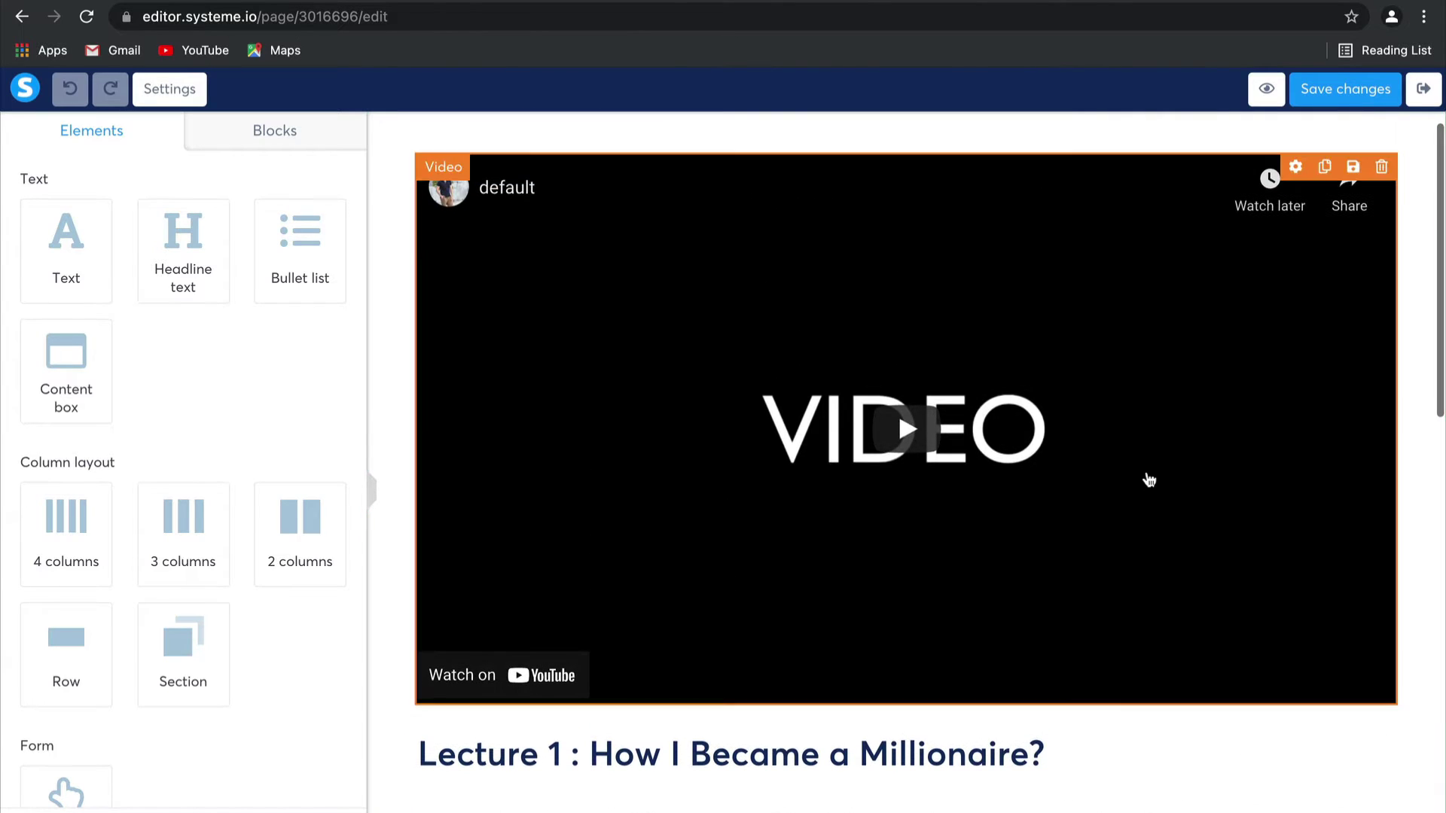
{"action": "left_click_drag", "start_coordinate": [1107, 758], "coordinate": [1075, 194]}
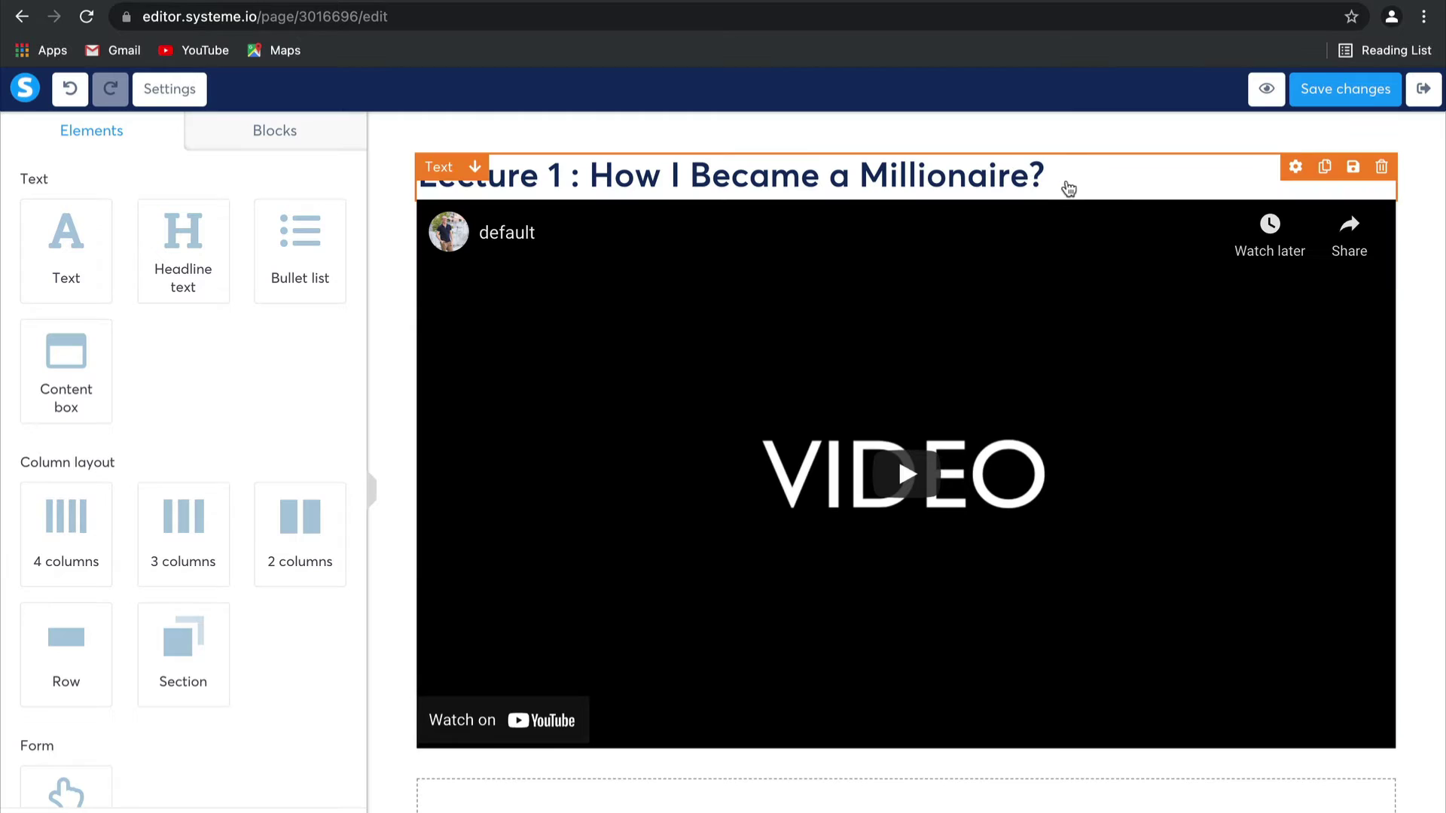
{"action": "scroll", "coordinate": [911, 211], "scroll_direction": "down", "scroll_amount": 5}
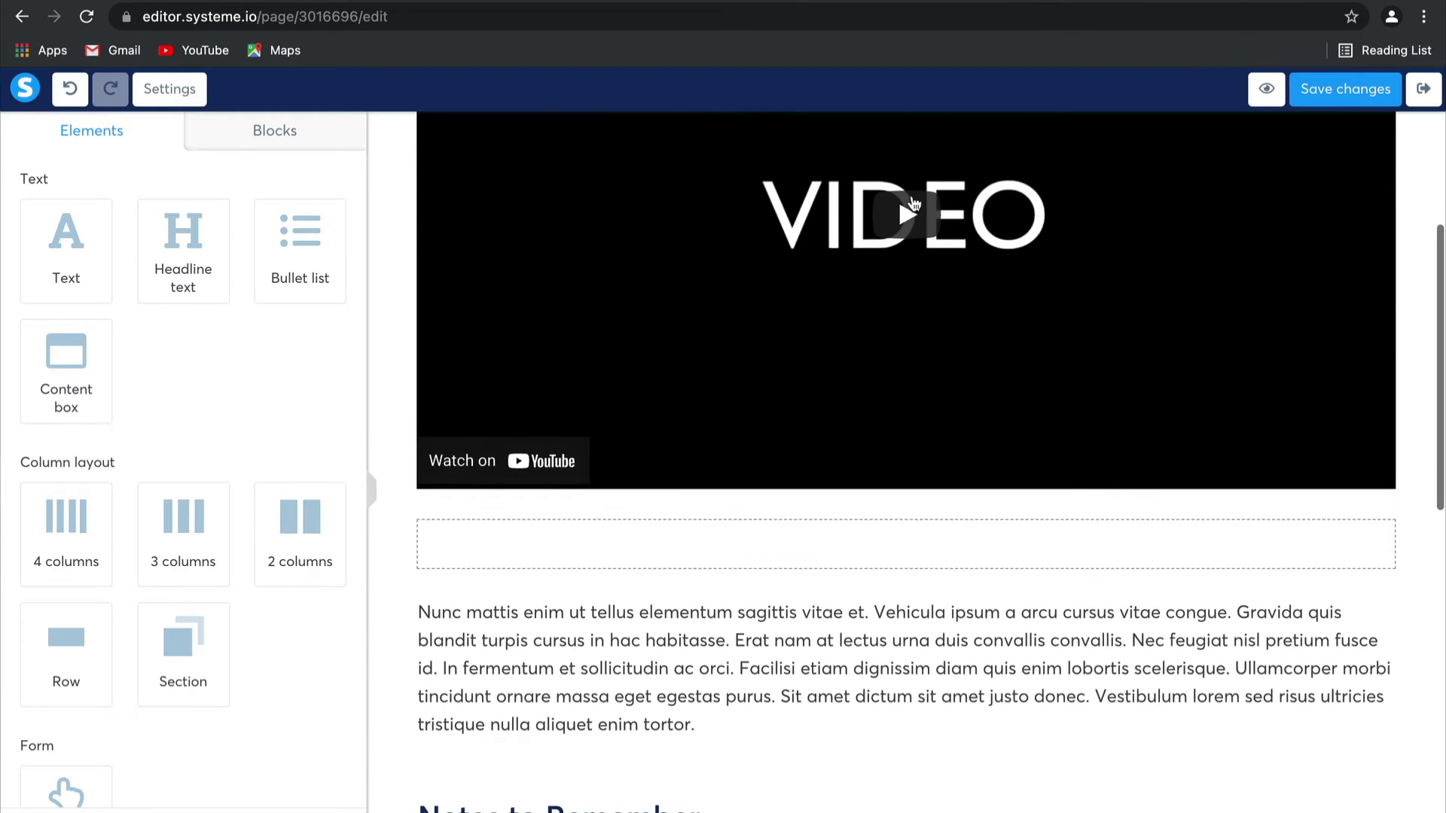
{"action": "scroll", "coordinate": [911, 201], "scroll_direction": "up", "scroll_amount": 4}
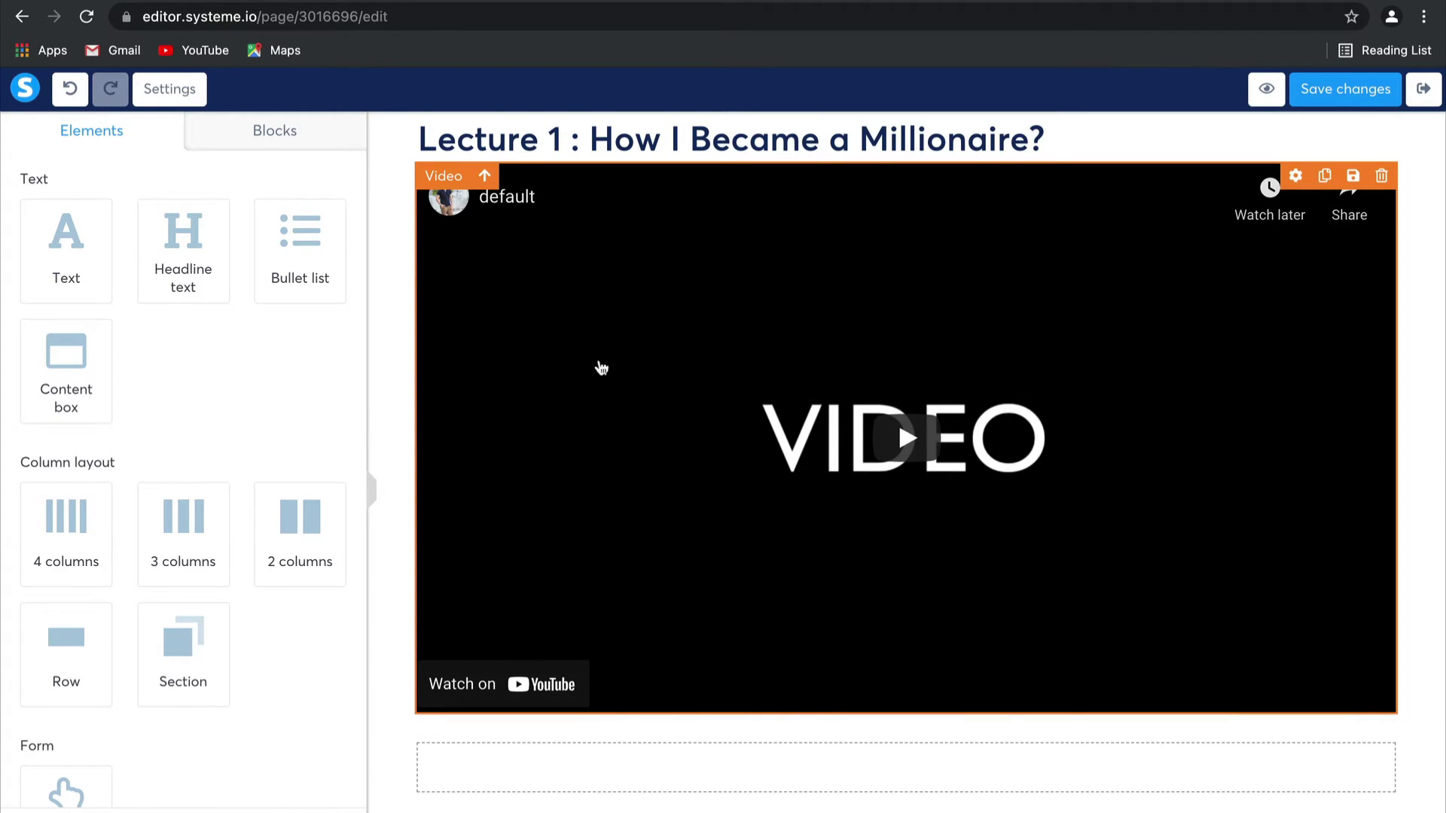
{"action": "scroll", "coordinate": [1129, 585], "scroll_direction": "down", "scroll_amount": 5}
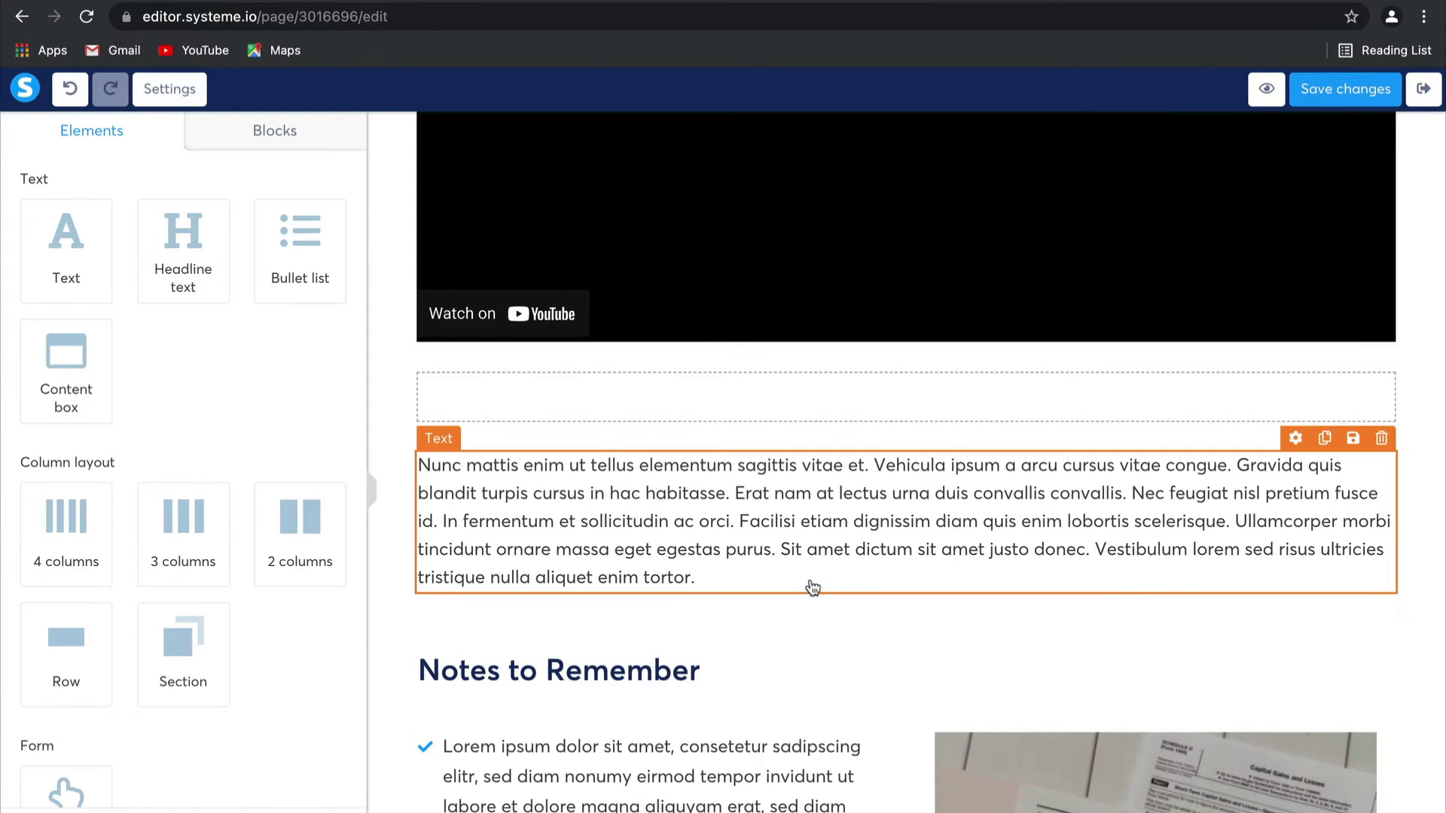
Replace the lorem ipsum paragraph under the video with the text 'Resources:'.
{"action": "left_click", "coordinate": [739, 572]}
{"action": "left_click_drag", "start_coordinate": [696, 589], "coordinate": [409, 469]}
{"action": "key", "text": "BackSpace"}
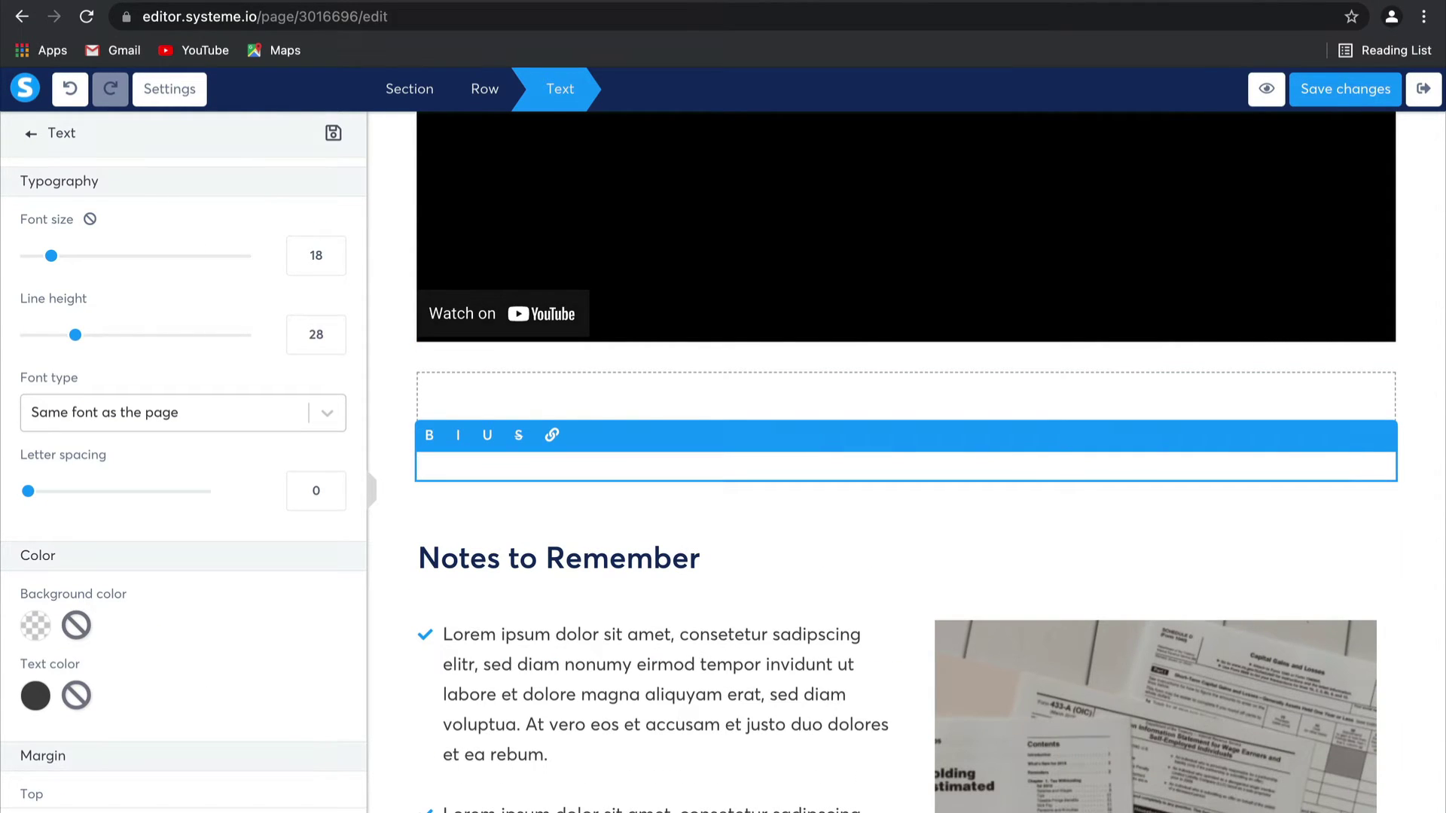
{"action": "type", "text": "Resources:"}
{"action": "left_click", "coordinate": [550, 504]}
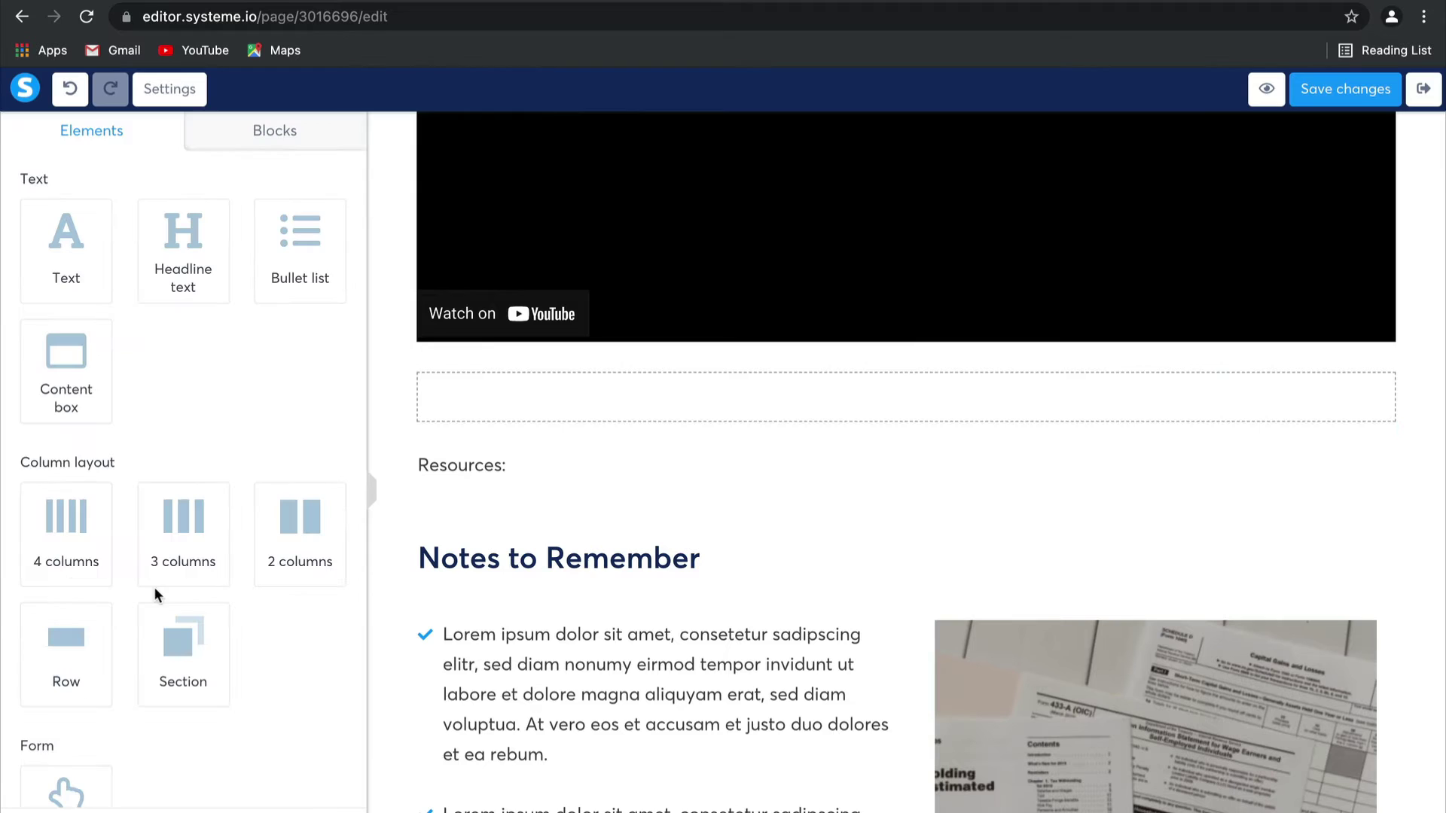
{"action": "scroll", "coordinate": [242, 670], "scroll_direction": "down", "scroll_amount": 4}
Add a bulleted list with items 'first' and 'second' under 'Resources:'.
{"action": "scroll", "coordinate": [243, 676], "scroll_direction": "up", "scroll_amount": 4}
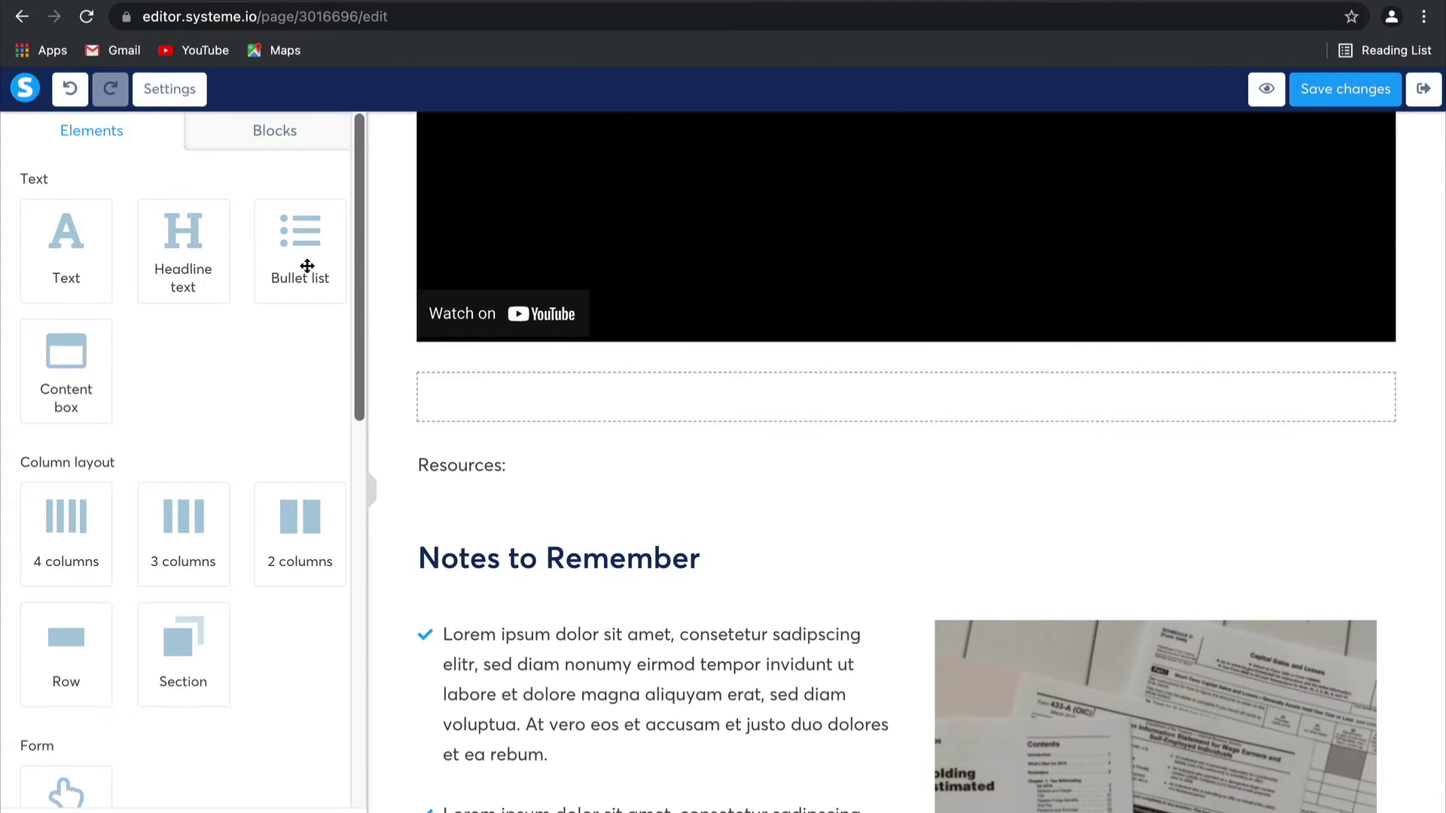
{"action": "left_click_drag", "start_coordinate": [301, 265], "coordinate": [486, 486]}
{"action": "left_click", "coordinate": [466, 523]}
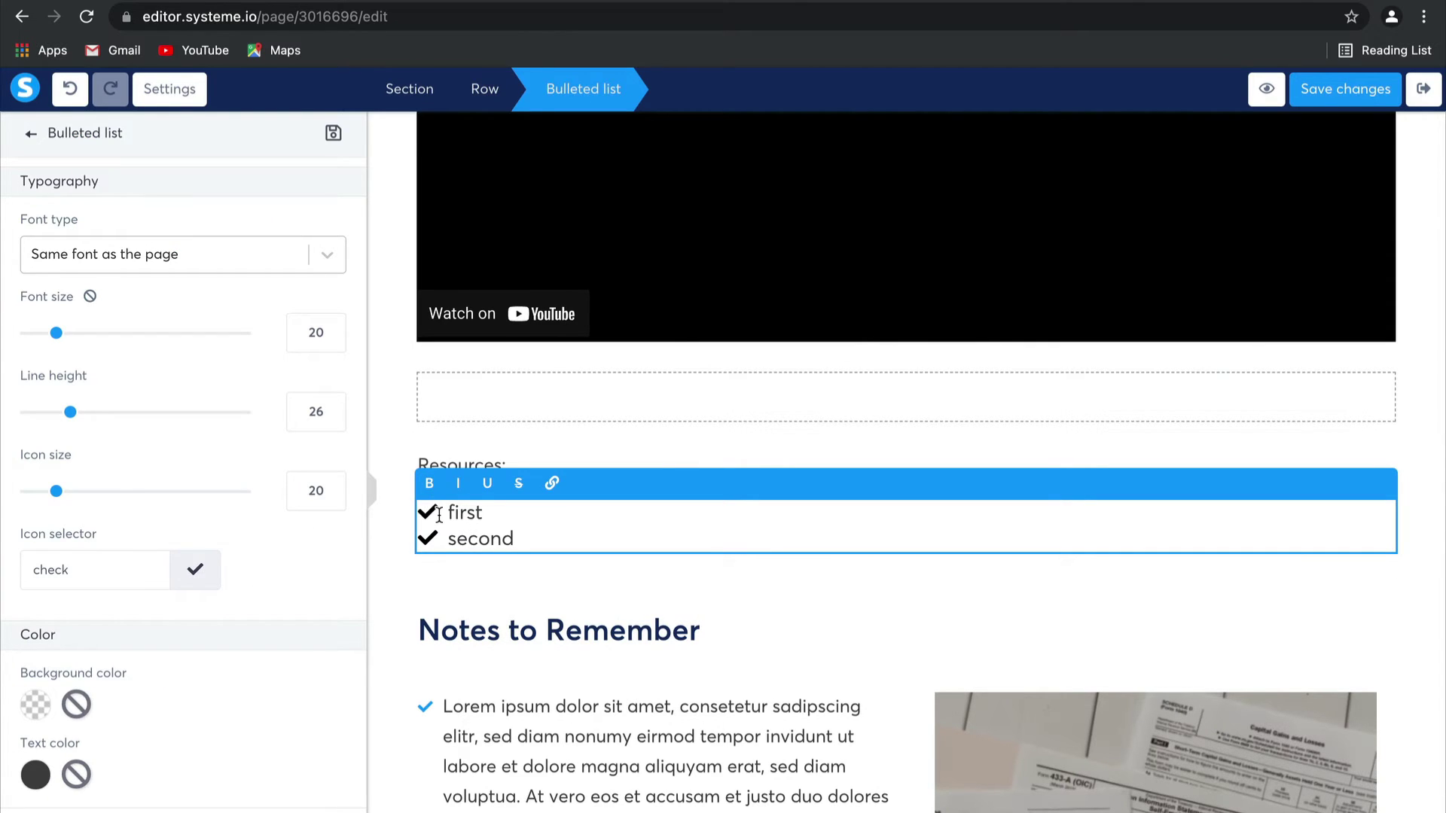
{"action": "scroll", "coordinate": [183, 699], "scroll_direction": "down", "scroll_amount": 1}
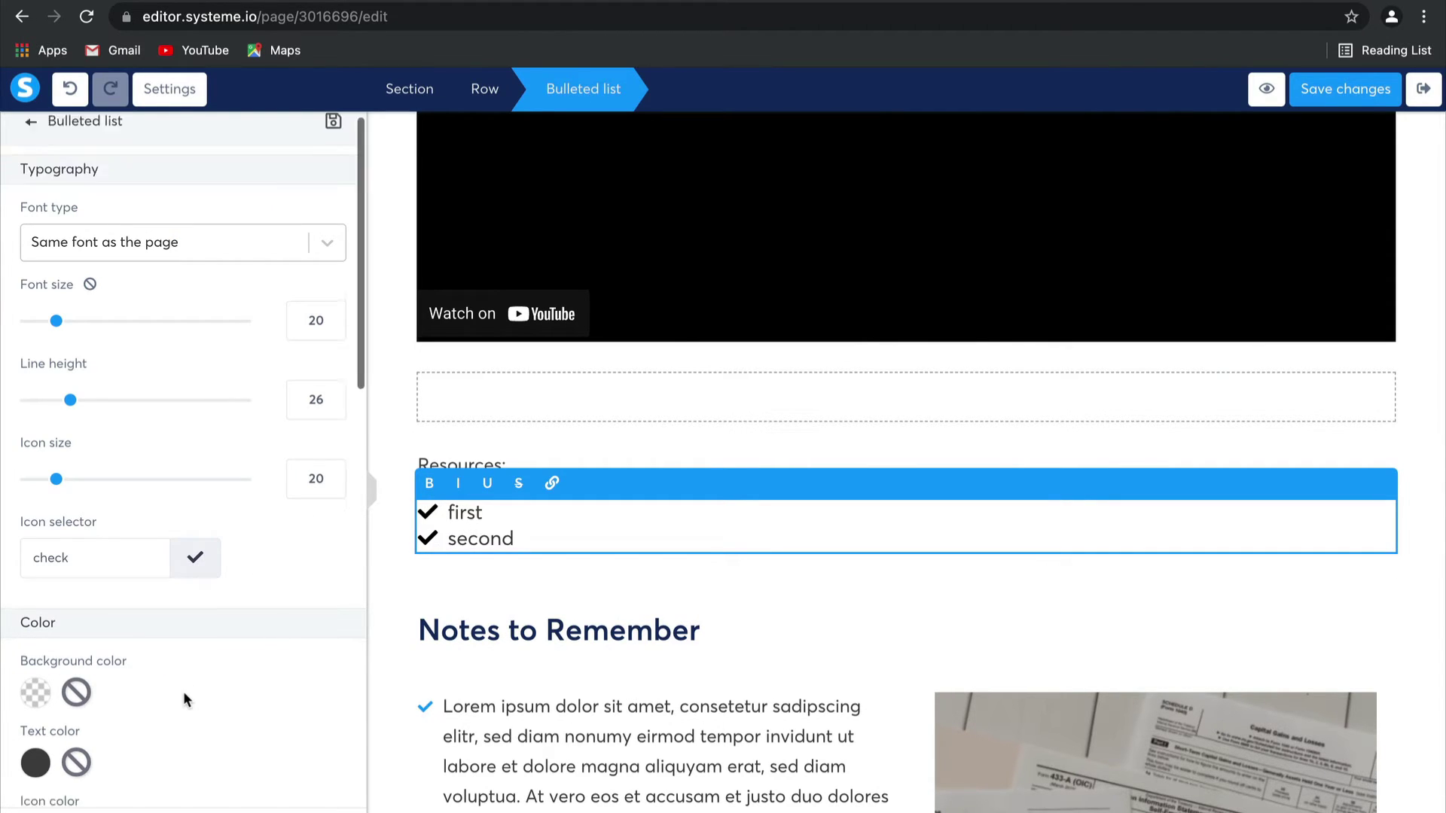
{"action": "scroll", "coordinate": [183, 692], "scroll_direction": "down", "scroll_amount": 4}
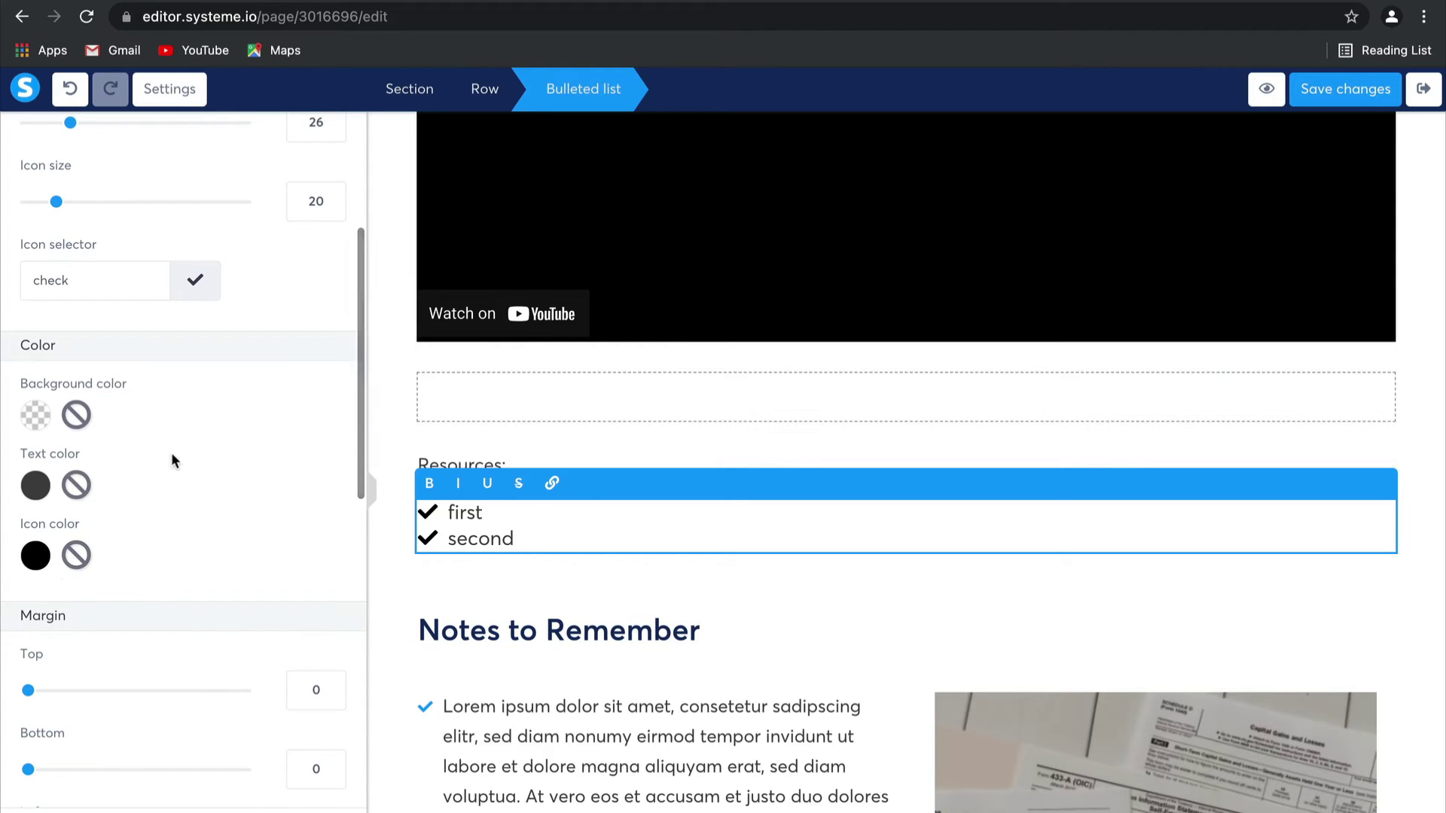
{"action": "double_click", "coordinate": [434, 513]}
{"action": "double_click", "coordinate": [434, 512]}
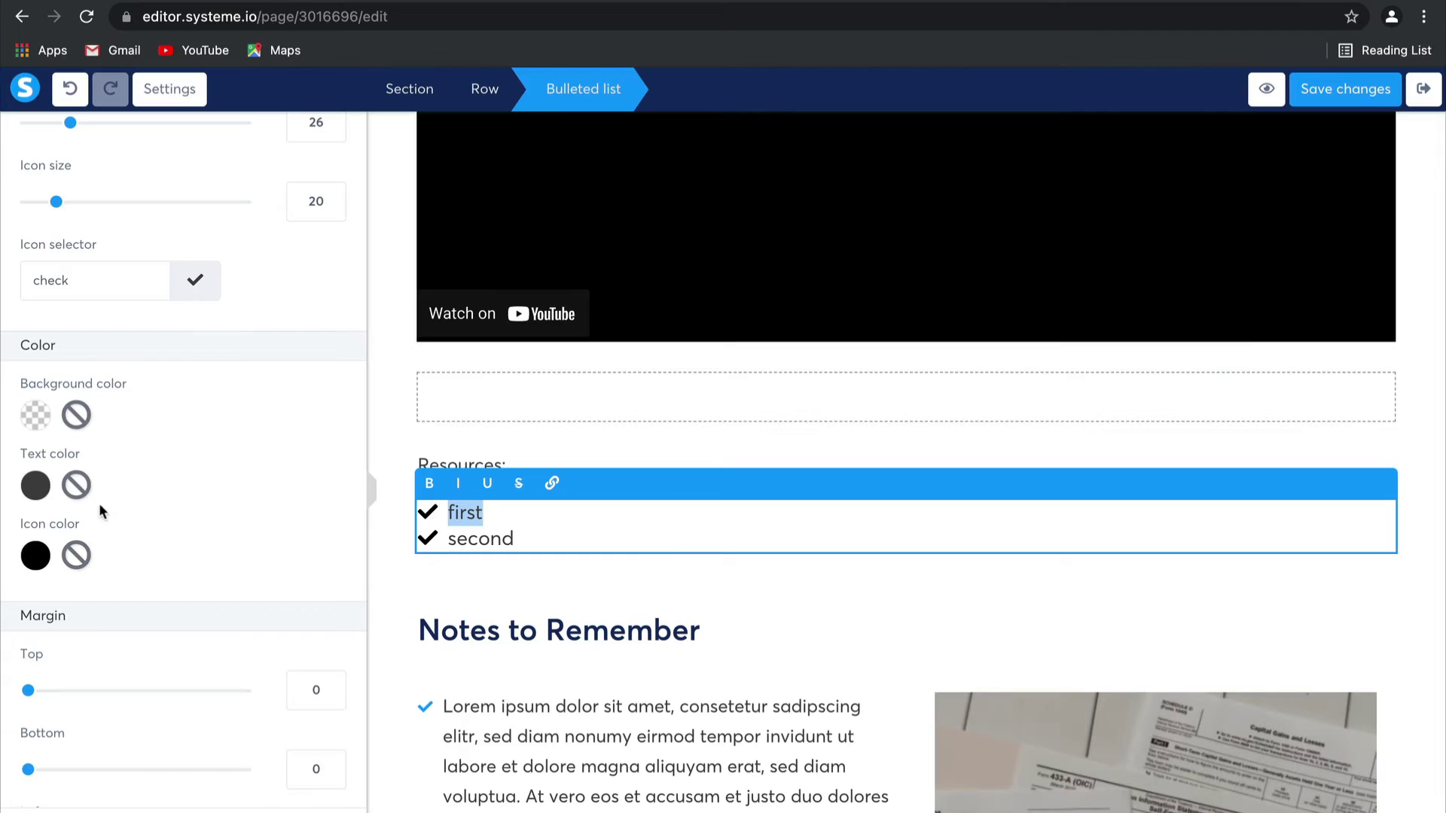
{"action": "scroll", "coordinate": [180, 562], "scroll_direction": "down", "scroll_amount": 3}
{"action": "scroll", "coordinate": [180, 562], "scroll_direction": "up", "scroll_amount": 3}
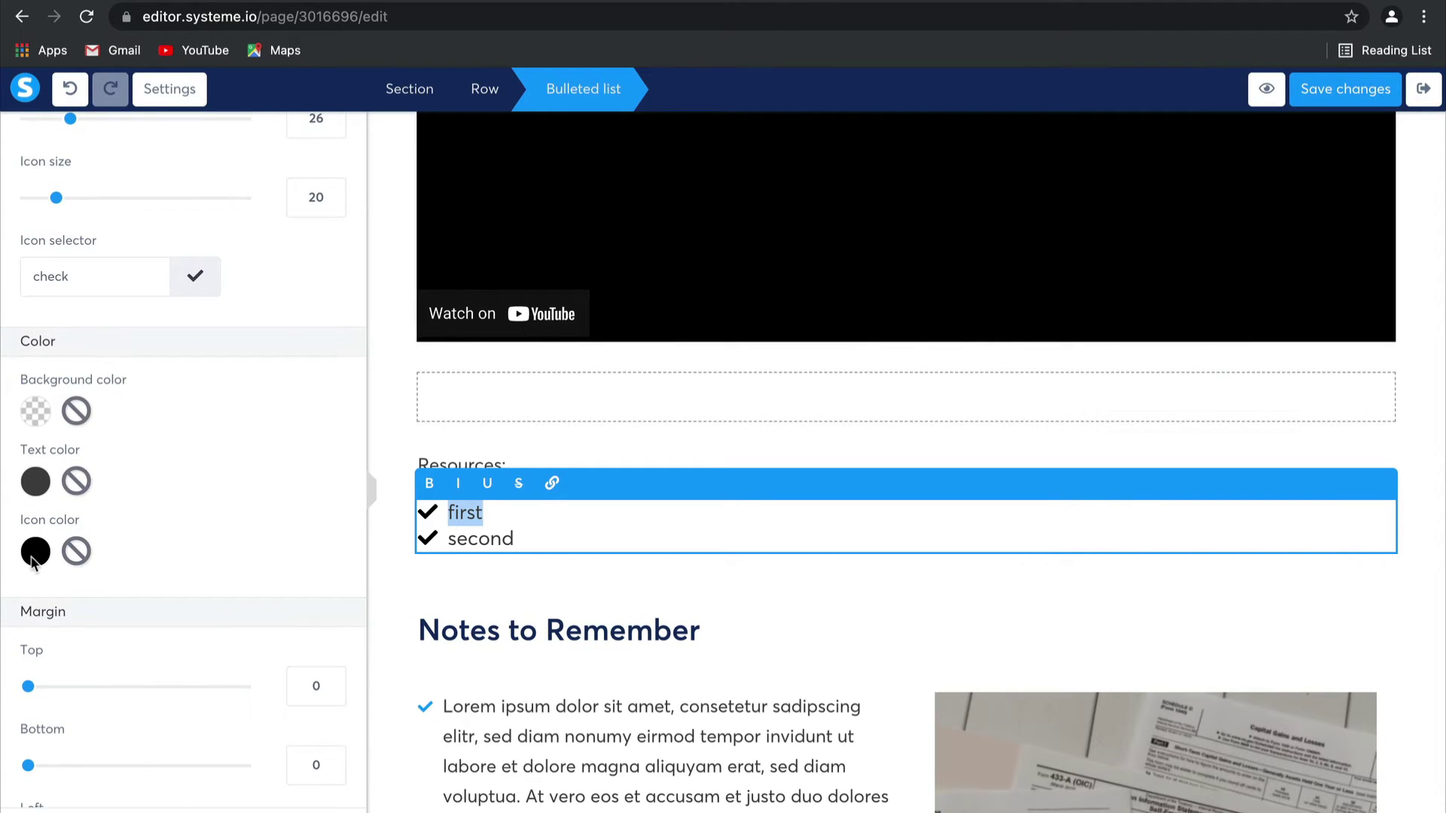
Set the bulleted list's check icon colour to orange.
{"action": "left_click", "coordinate": [34, 557]}
{"action": "left_click", "coordinate": [179, 733]}
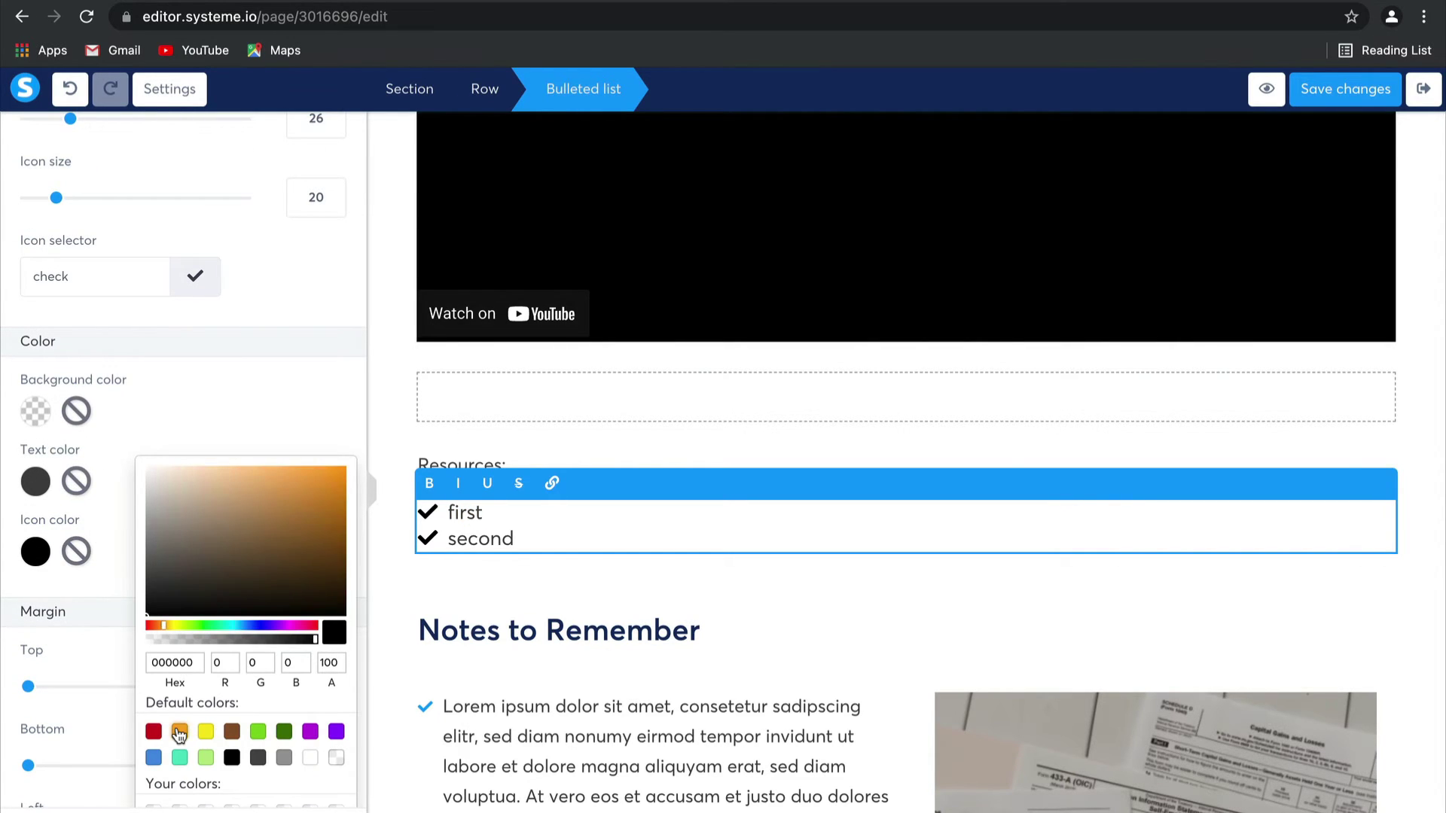
{"action": "left_click", "coordinate": [575, 611]}
{"action": "left_click", "coordinate": [637, 565]}
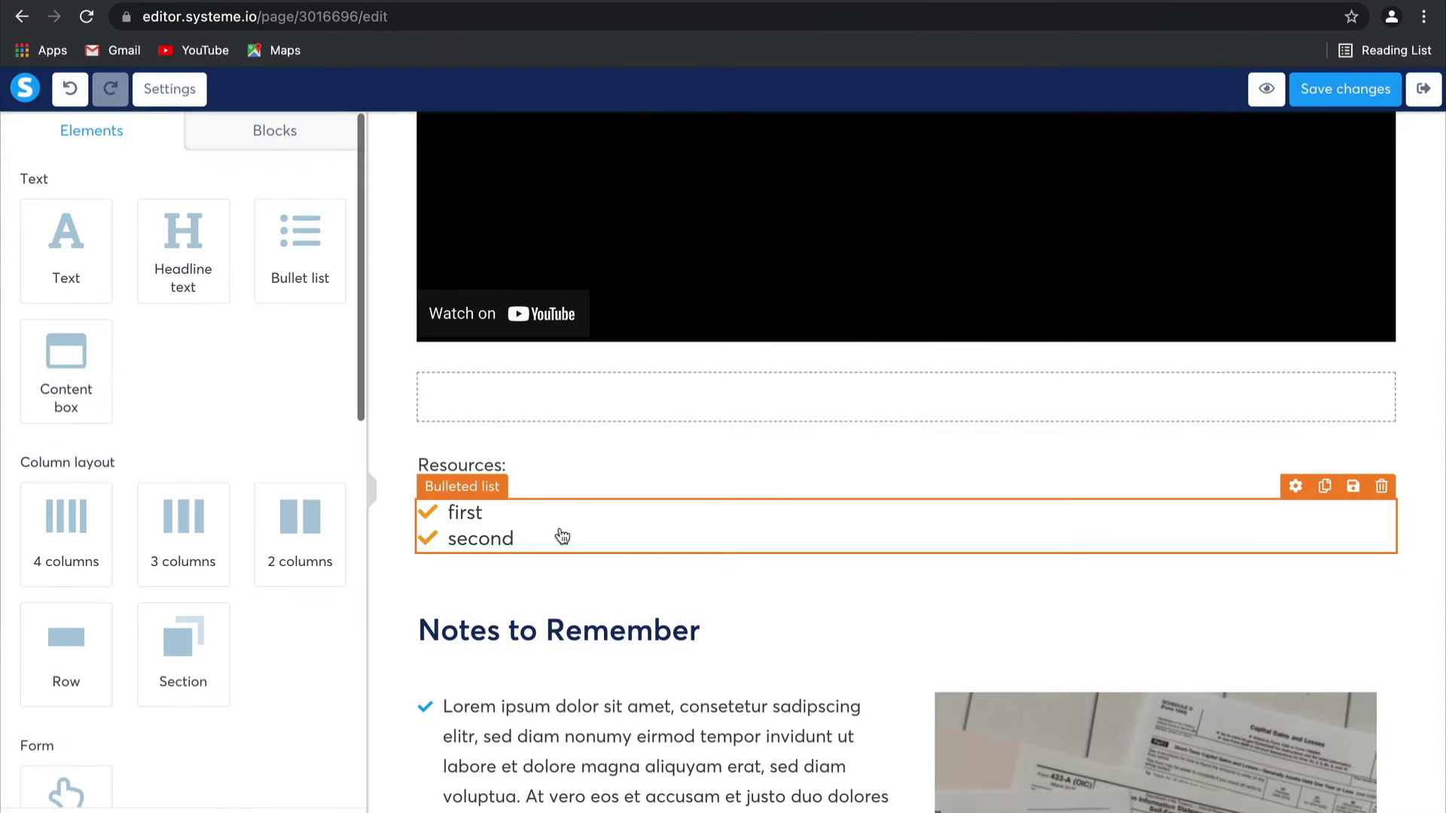
{"action": "left_click", "coordinate": [561, 536]}
{"action": "left_click", "coordinate": [541, 538]}
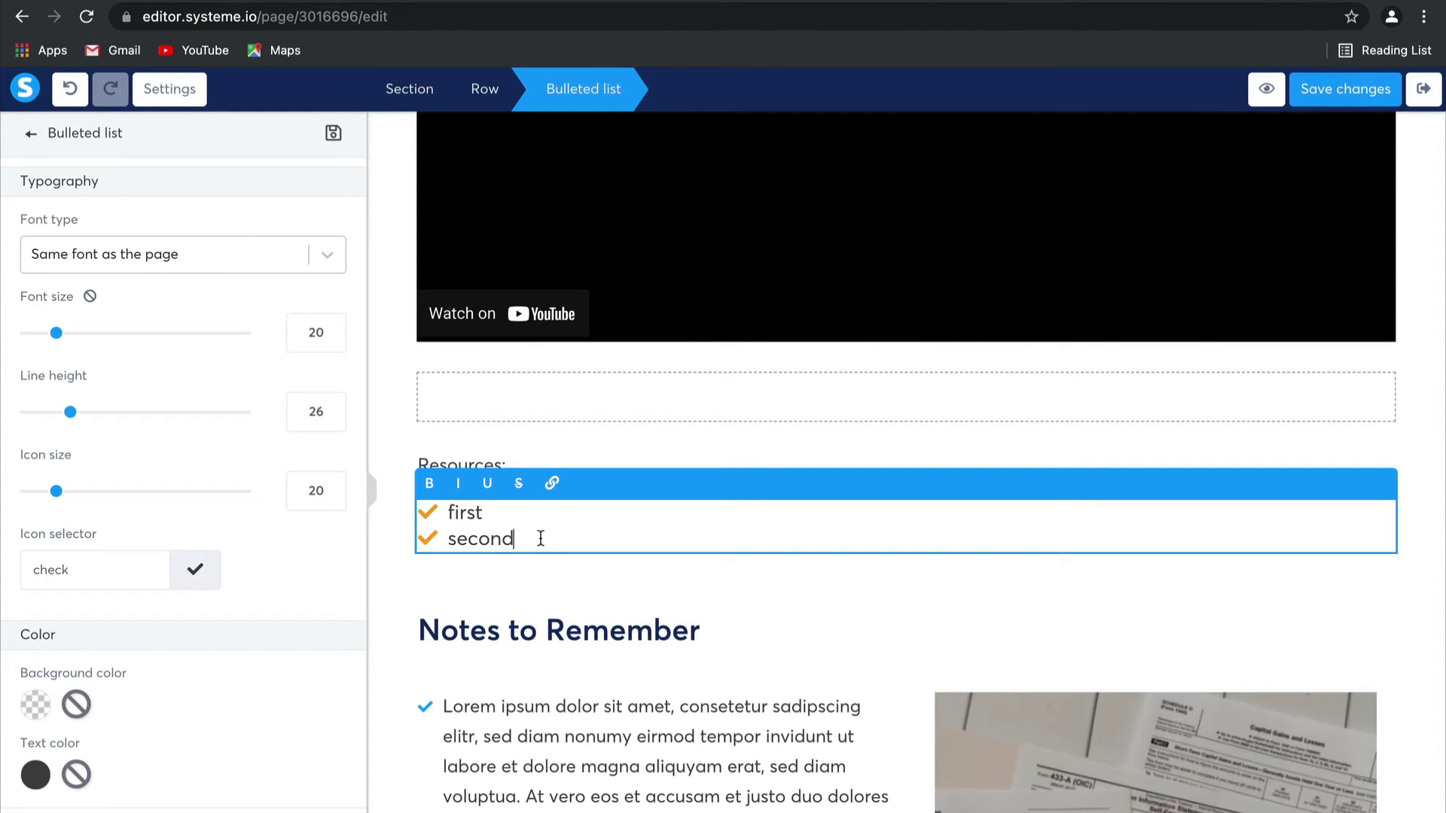
Save the lecture page and return to the course curriculum.
{"action": "scroll", "coordinate": [710, 495], "scroll_direction": "up", "scroll_amount": 5}
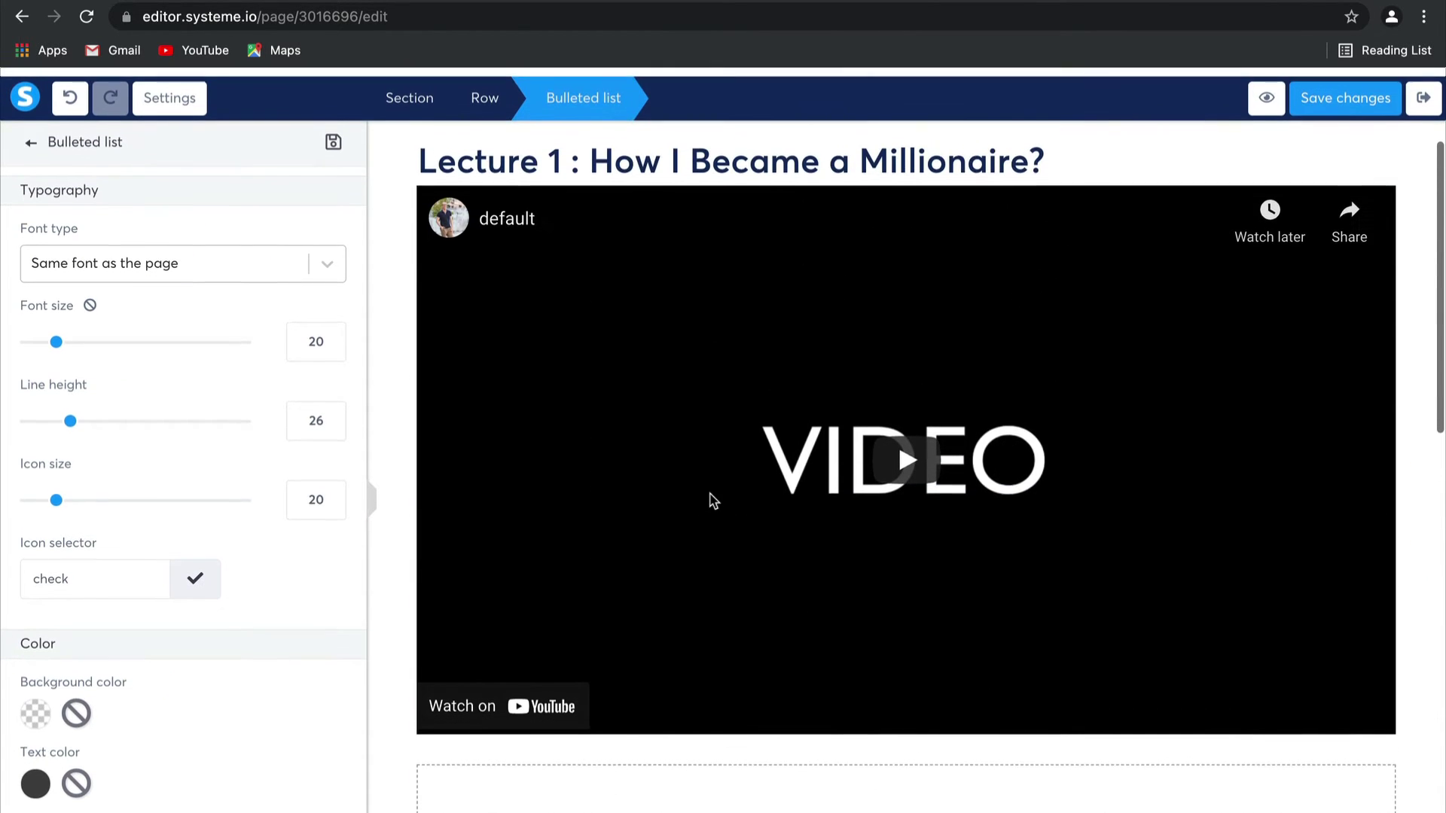
{"action": "left_click", "coordinate": [1350, 94]}
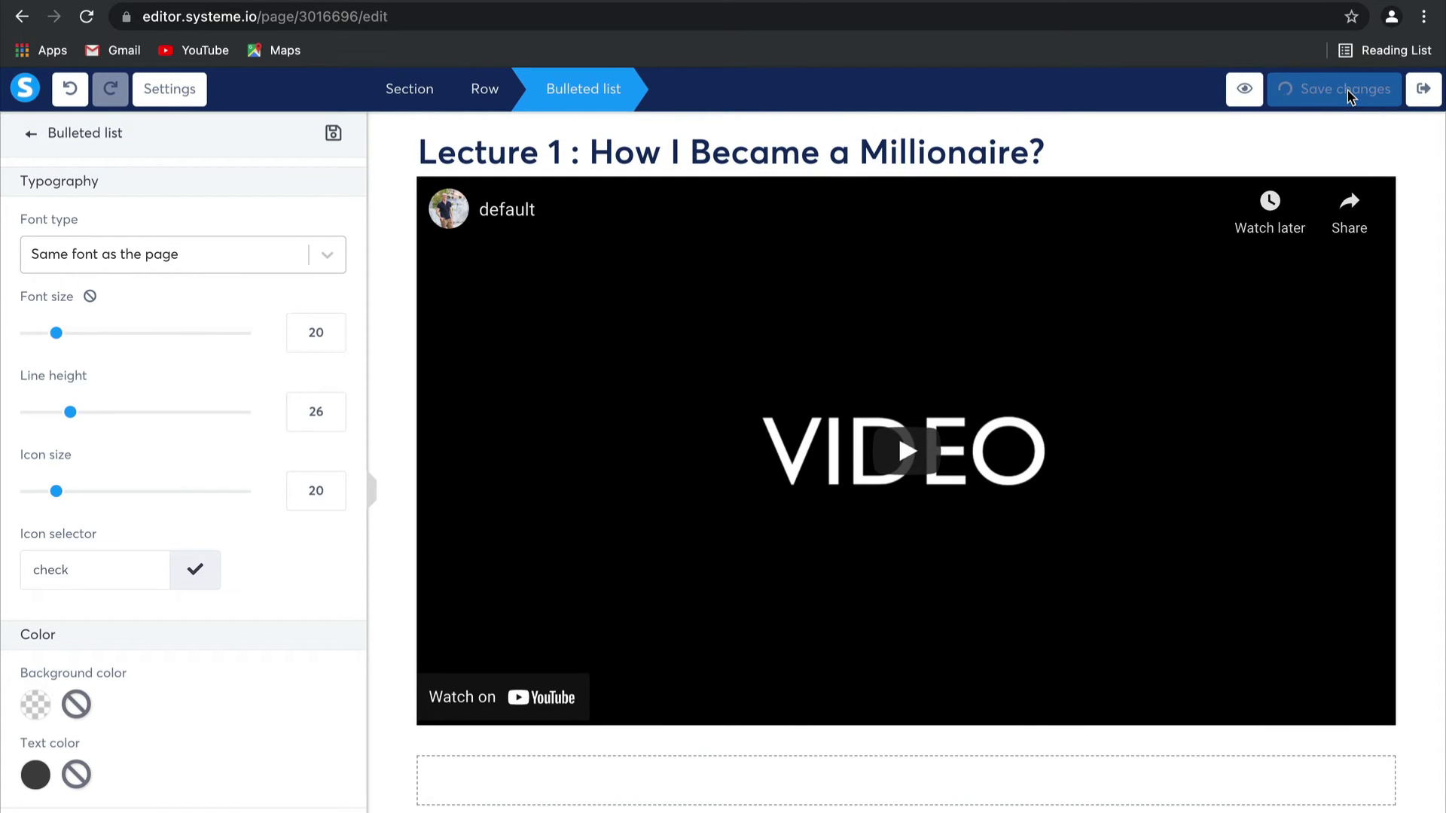
{"action": "left_click", "coordinate": [1422, 89]}
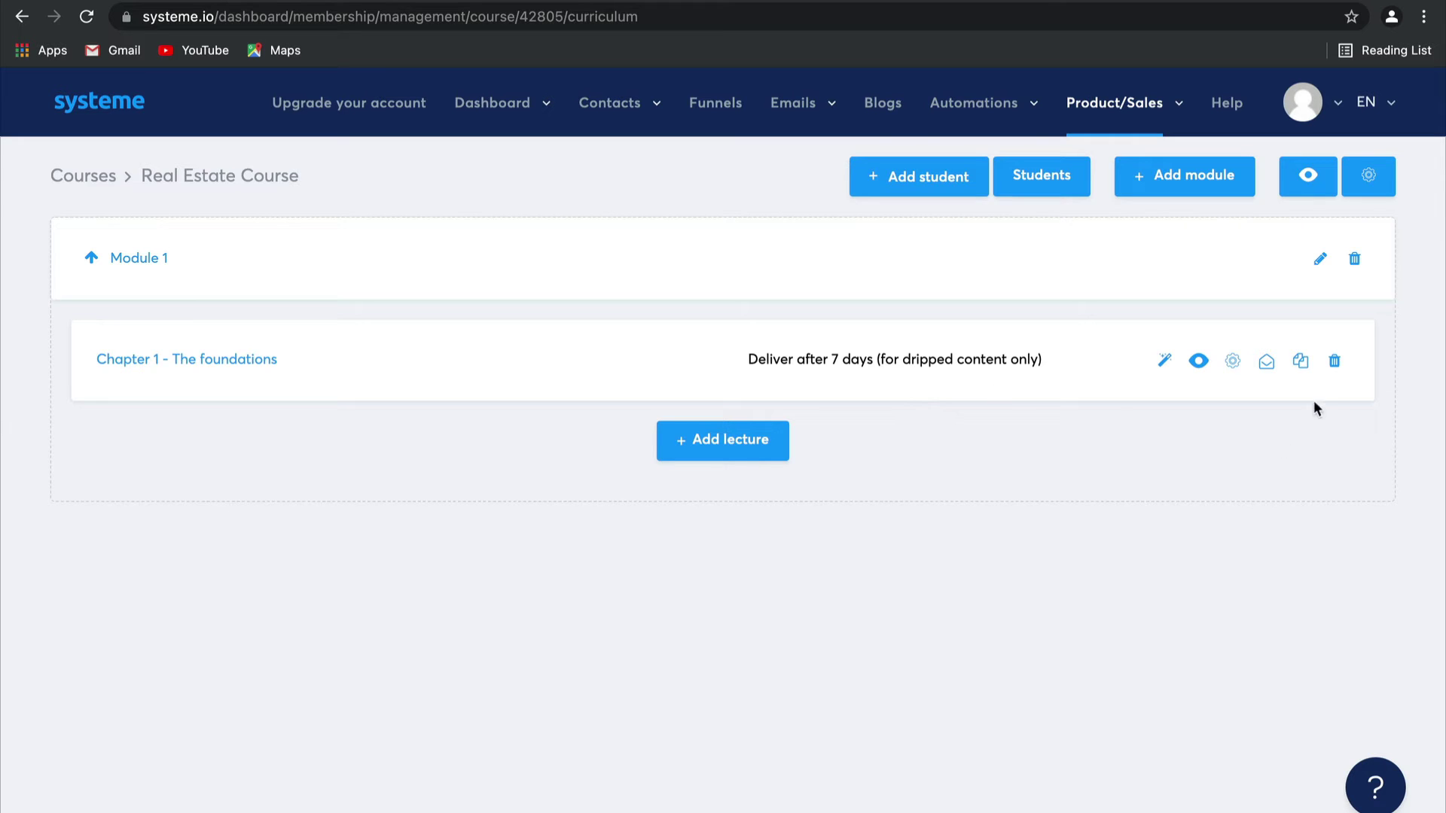
Duplicate 'Chapter 1 - The foundations' and open the copy's page in the editor.
{"action": "left_click", "coordinate": [1300, 366]}
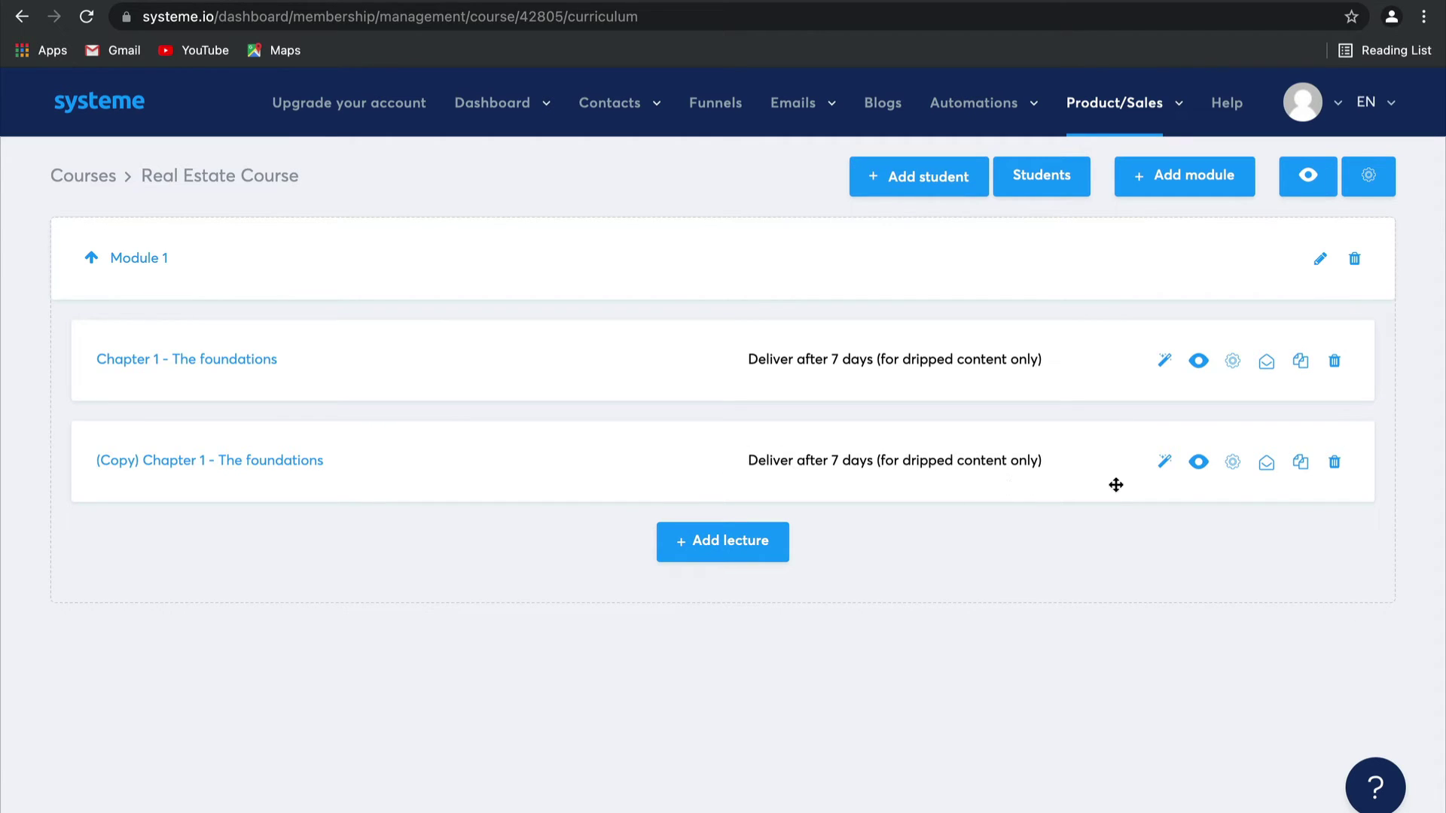
{"action": "left_click", "coordinate": [1164, 471]}
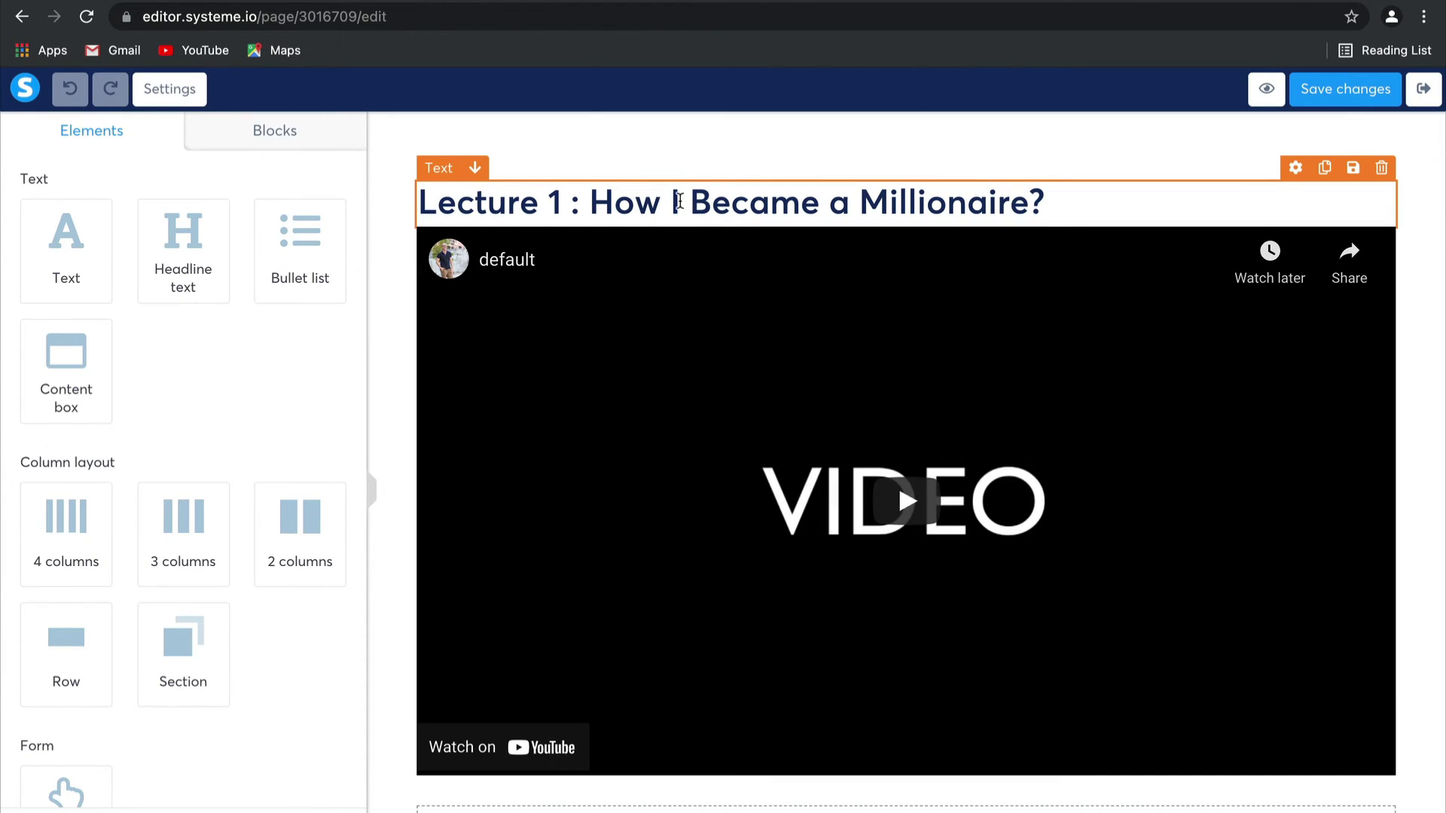
Change the headline to 'Lecture 2 : How You Can Become a Millionaire?'.
{"action": "left_click", "coordinate": [565, 203]}
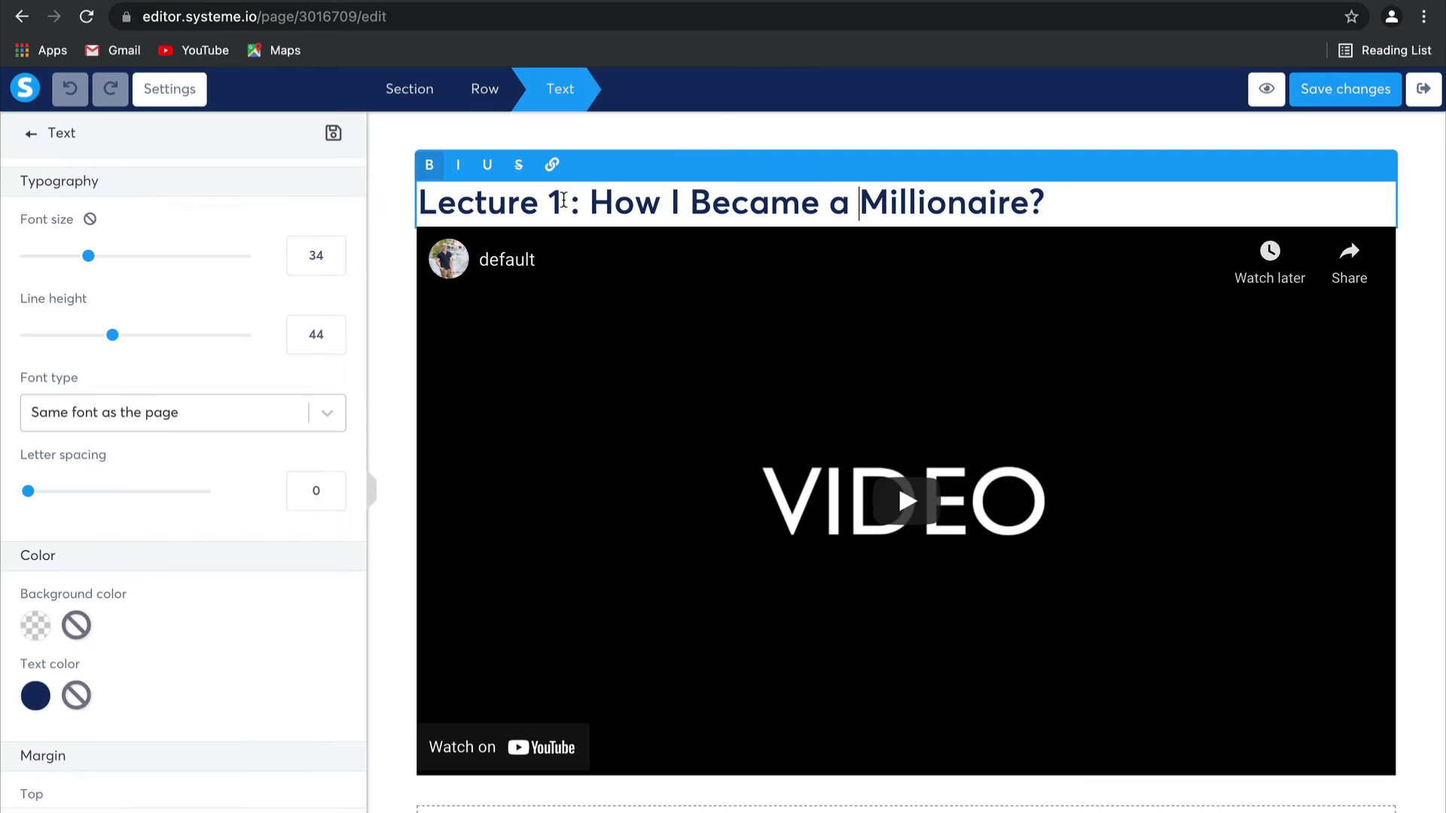
{"action": "key", "text": "BackSpace"}
{"action": "type", "text": "2"}
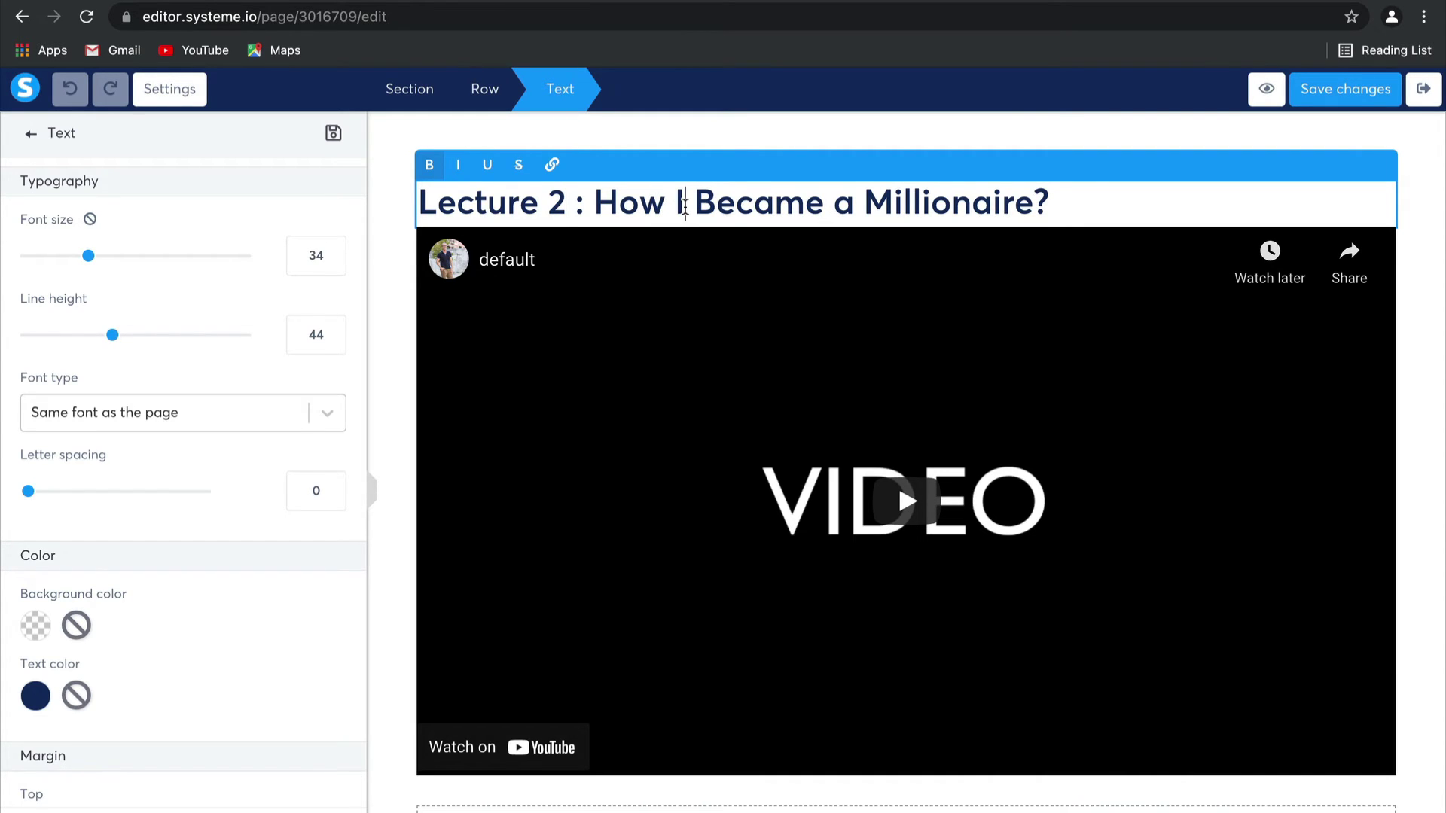
{"action": "left_click", "coordinate": [686, 205]}
{"action": "key", "text": "BackSpace"}
{"action": "type", "text": "You Ca"}
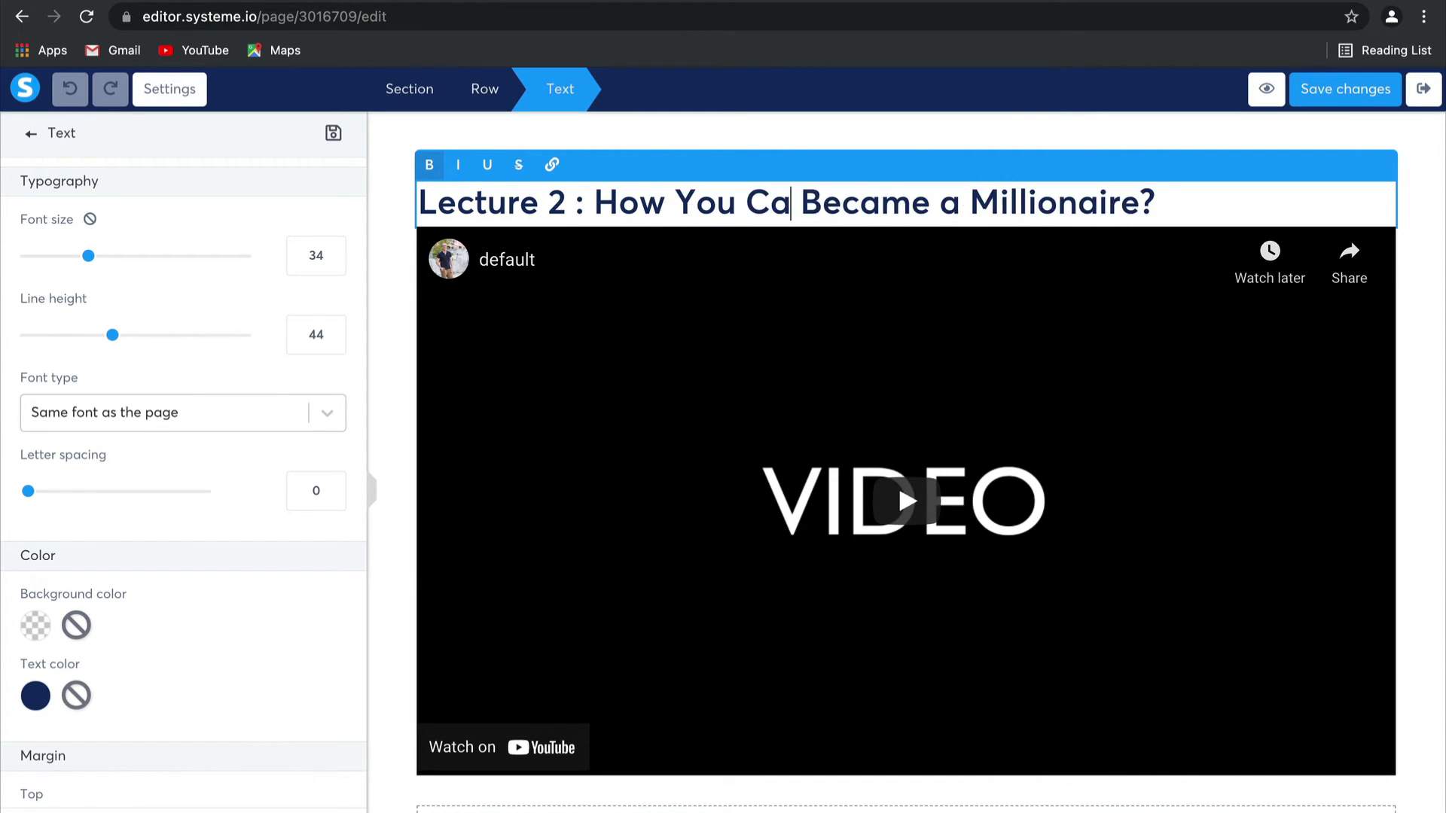
{"action": "type", "text": "n"}
{"action": "left_click", "coordinate": [903, 203]}
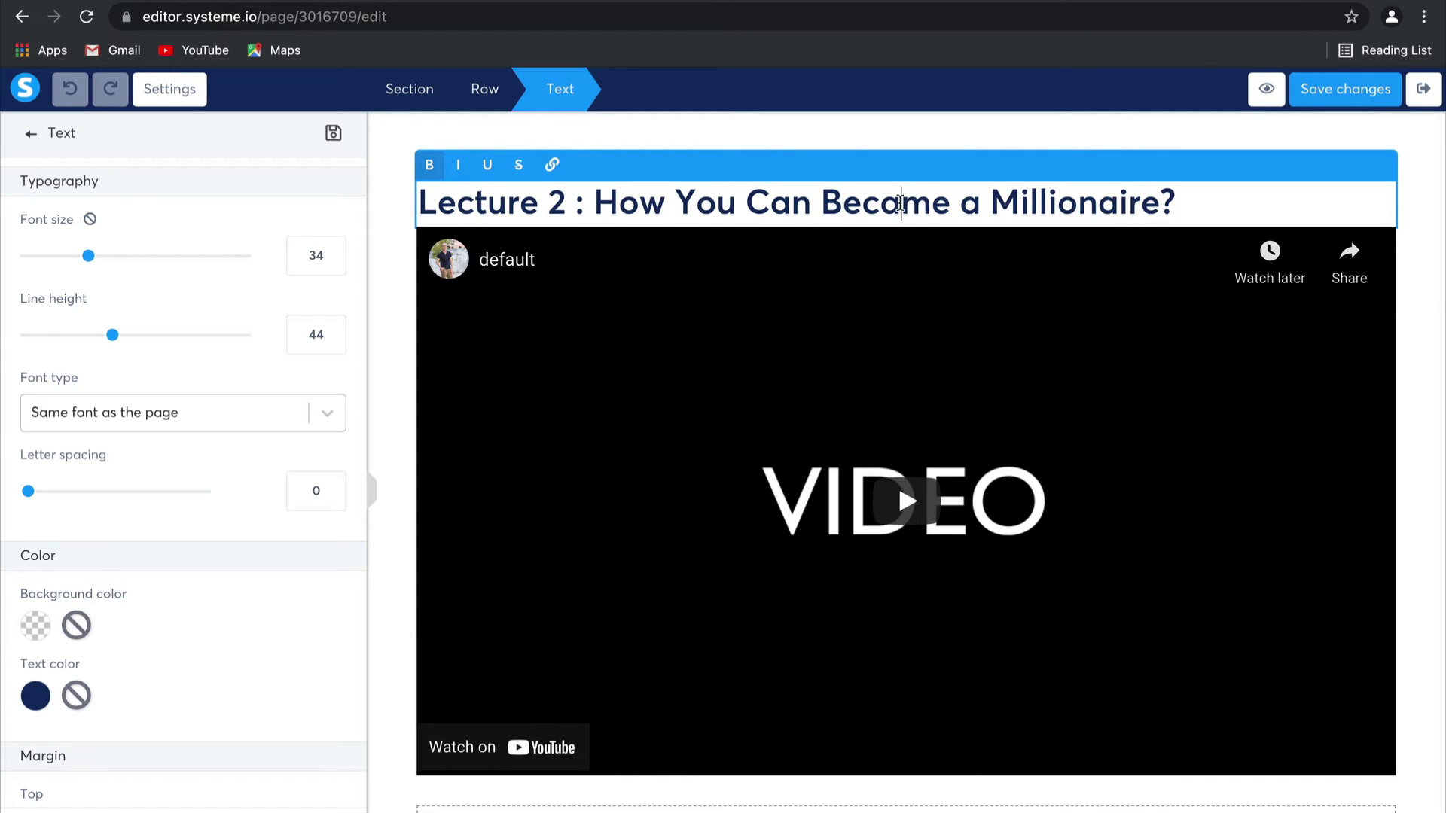
{"action": "key", "text": "BackSpace"}
{"action": "type", "text": "o"}
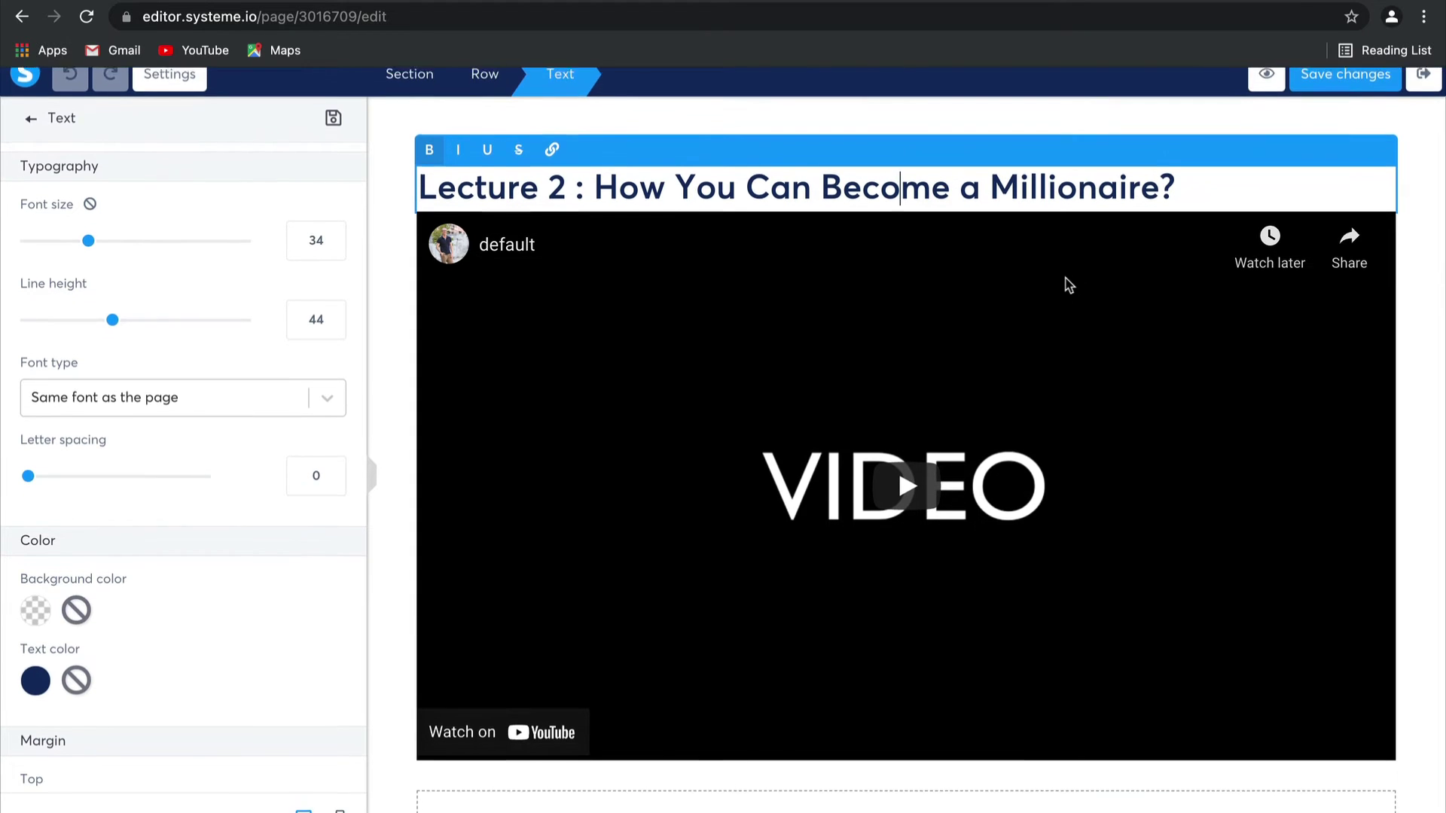
{"action": "left_click", "coordinate": [1077, 592]}
Save the page changes and exit to the course curriculum.
{"action": "scroll", "coordinate": [1077, 591], "scroll_direction": "down", "scroll_amount": 4}
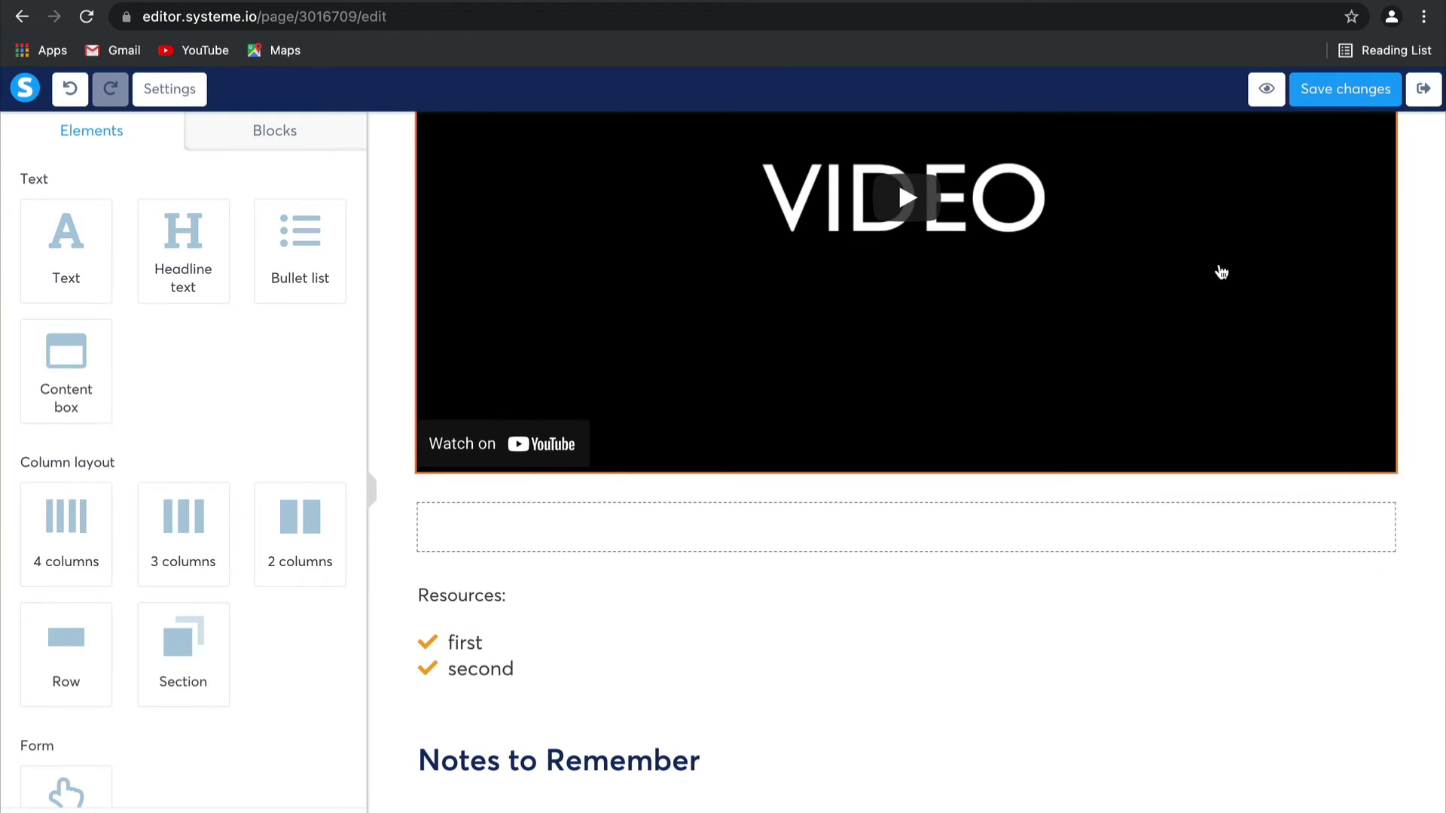
{"action": "scroll", "coordinate": [1220, 271], "scroll_direction": "up", "scroll_amount": 4}
{"action": "left_click", "coordinate": [1333, 94]}
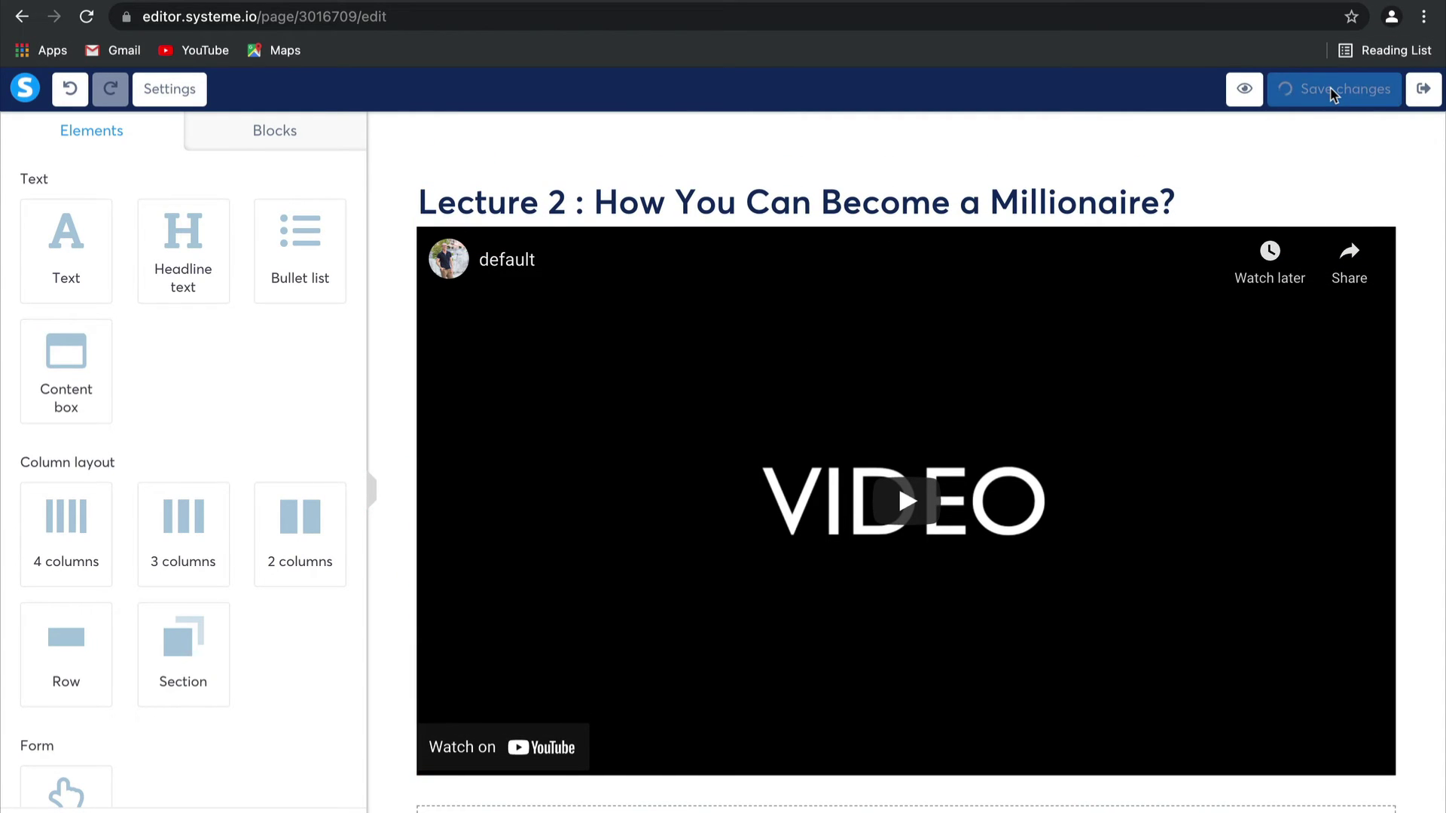
{"action": "left_click", "coordinate": [1421, 102]}
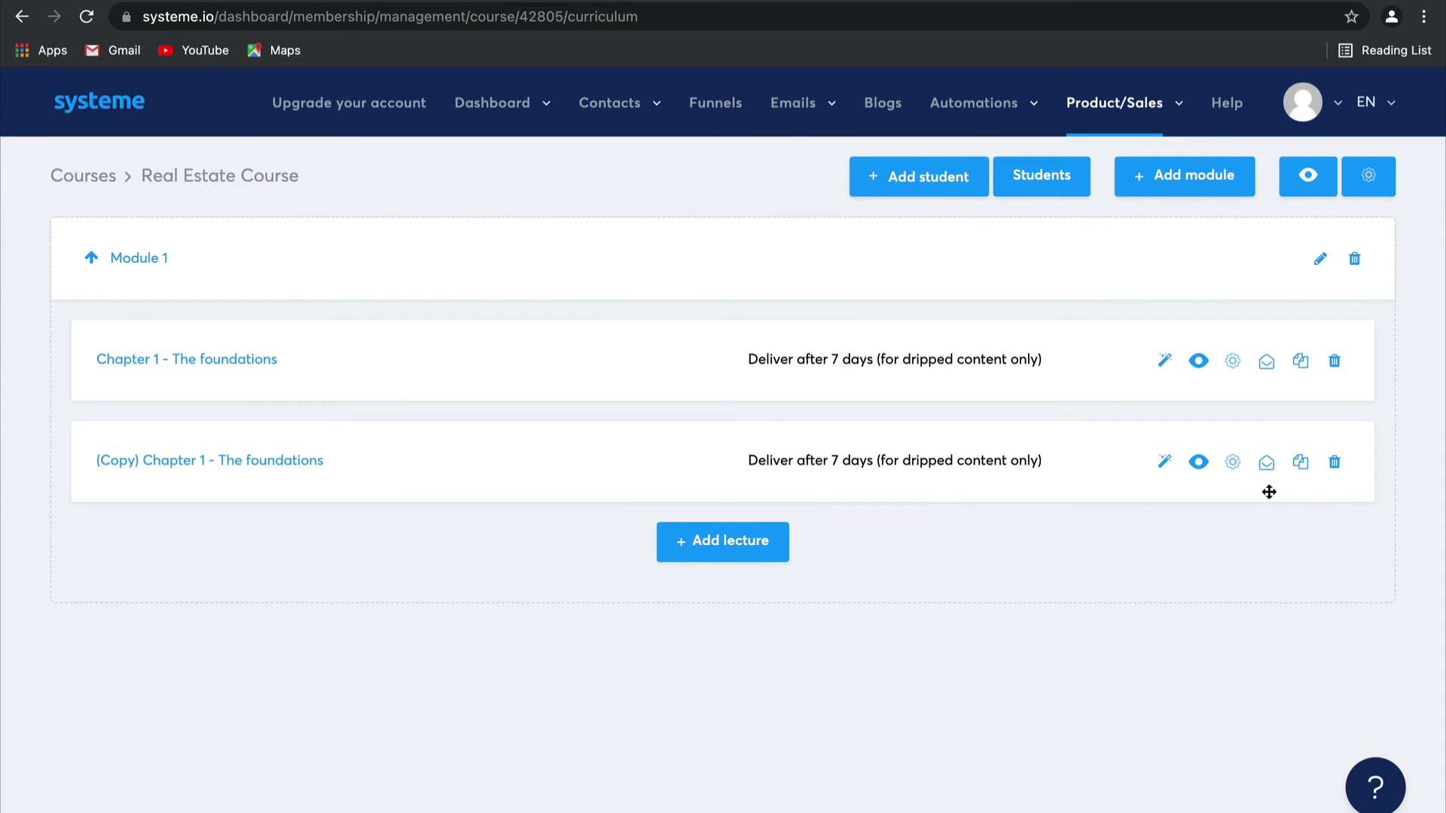
Rename '(Copy) Chapter 1 - The foundations' to 'Chapter 2 - The next step' in its settings.
{"action": "left_click", "coordinate": [1232, 462]}
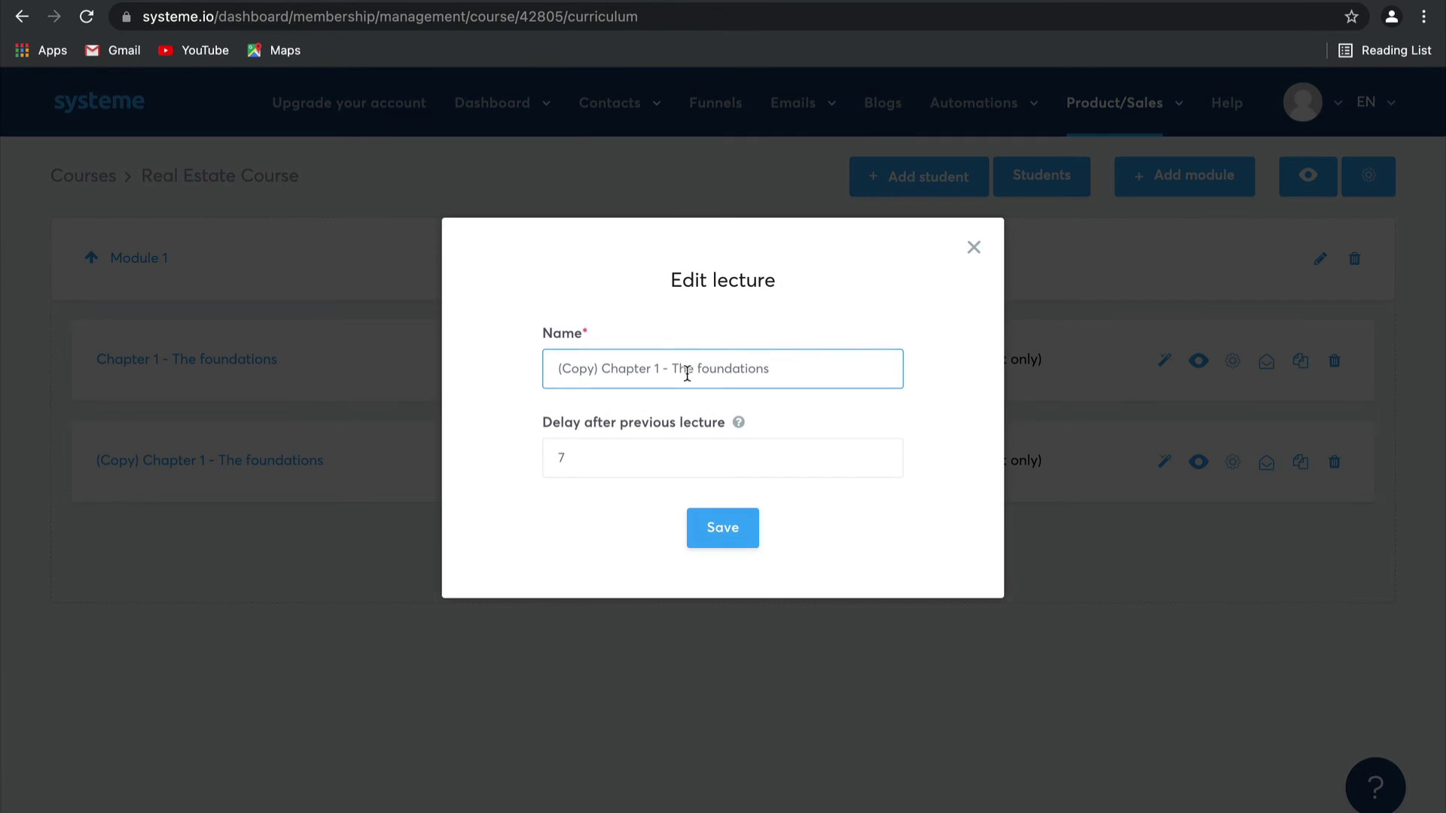
{"action": "left_click", "coordinate": [662, 369]}
{"action": "key", "text": "BackSpace"}
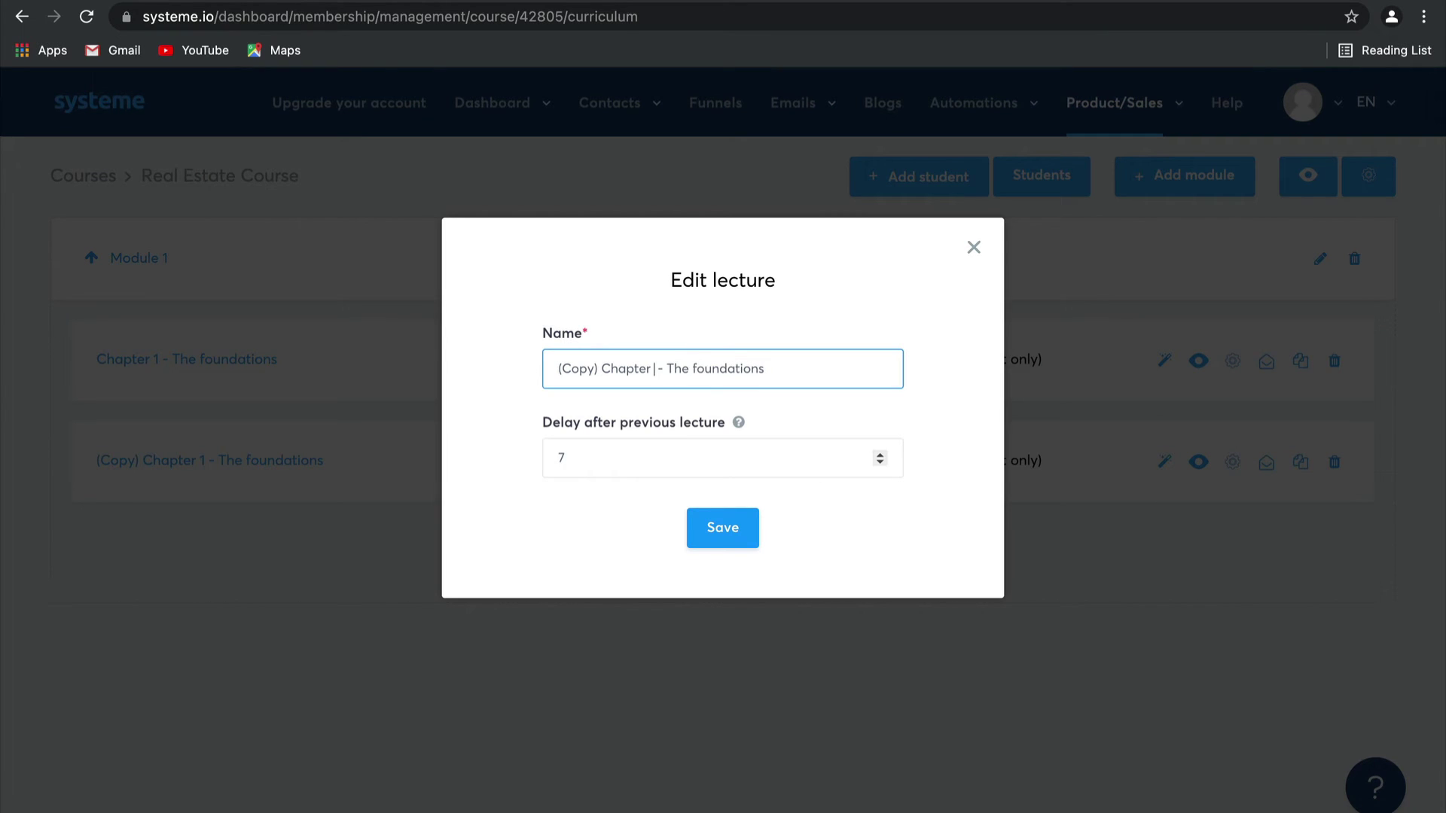
{"action": "type", "text": "2"}
{"action": "left_click_drag", "start_coordinate": [781, 369], "coordinate": [697, 369]}
{"action": "key", "text": "BackSpace"}
{"action": "type", "text": "n"}
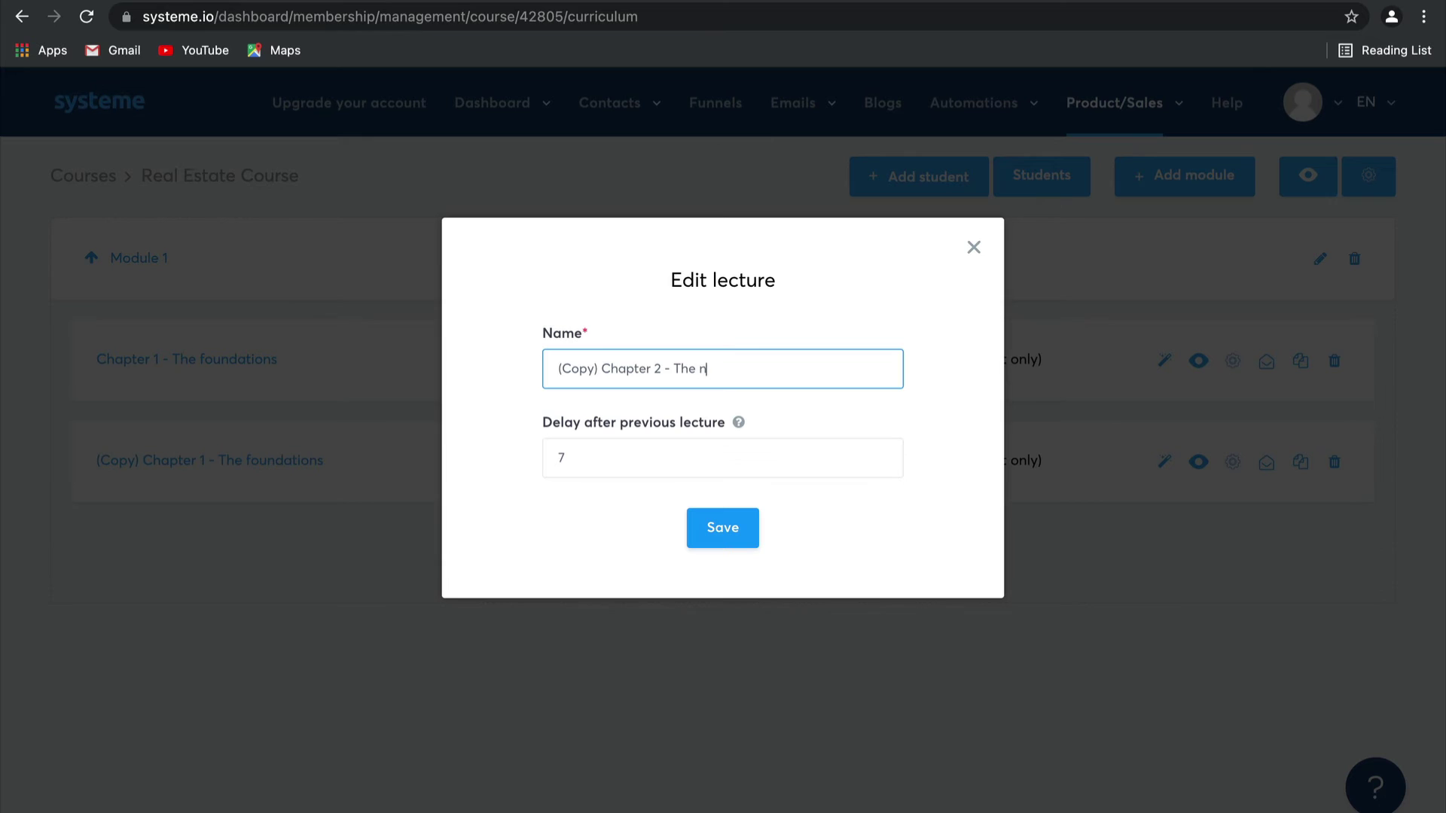
{"action": "type", "text": "ext step"}
{"action": "left_click_drag", "start_coordinate": [603, 368], "coordinate": [530, 365]}
{"action": "key", "text": "BackSpace"}
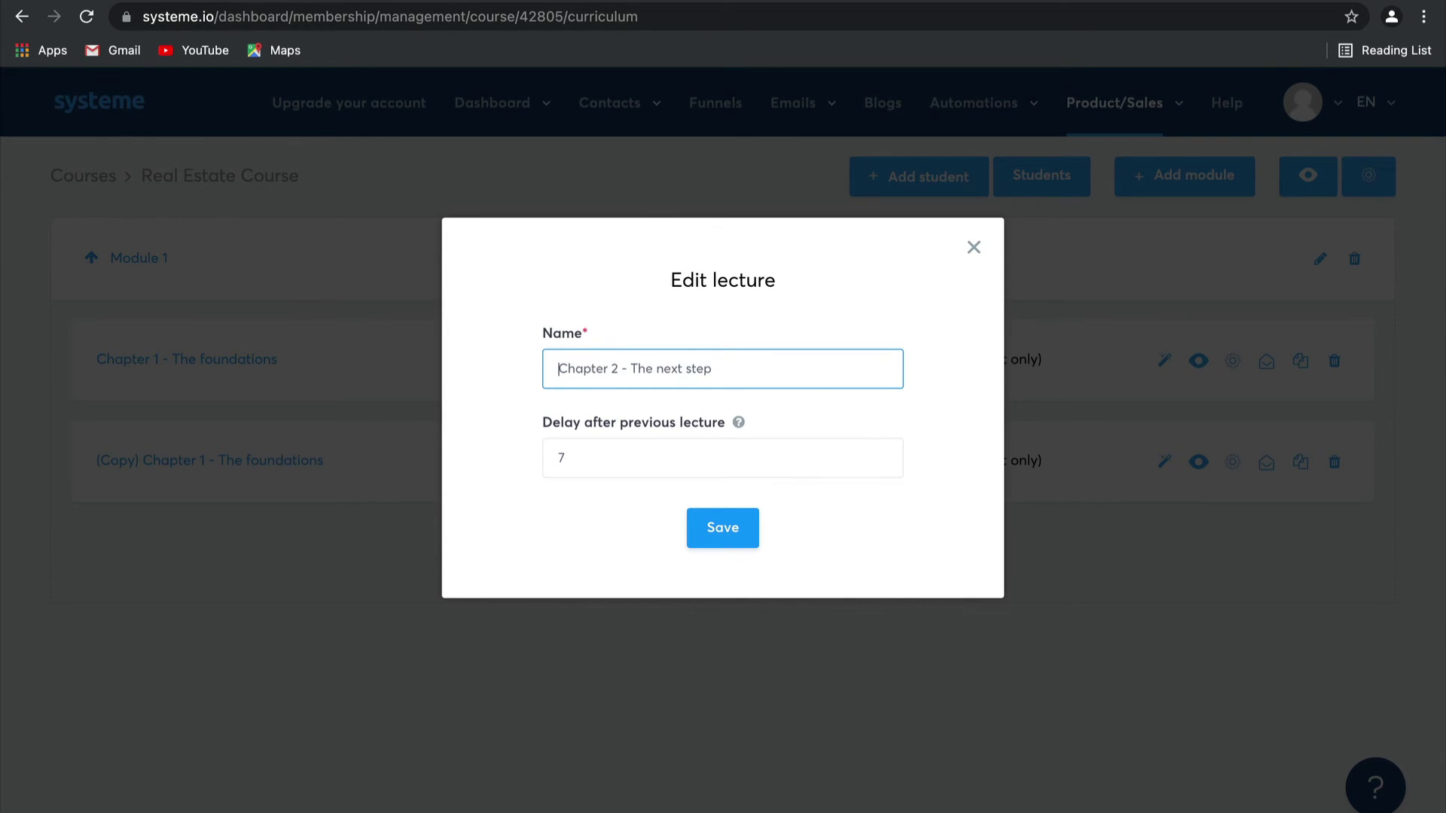
{"action": "left_click", "coordinate": [712, 529]}
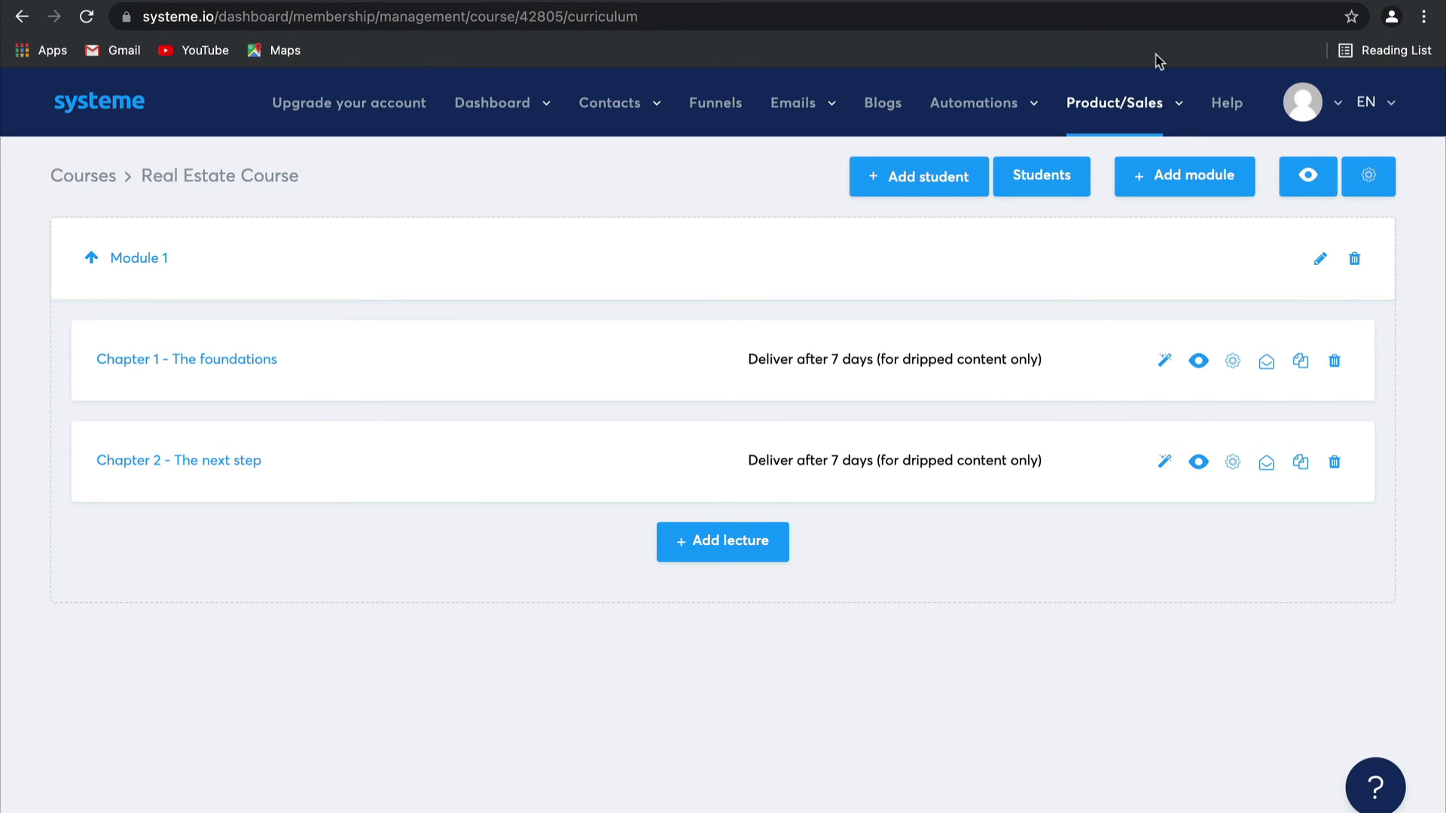
Create a new module named 'Module 2' in the Real Estate Course and expand it.
{"action": "left_click", "coordinate": [1187, 176]}
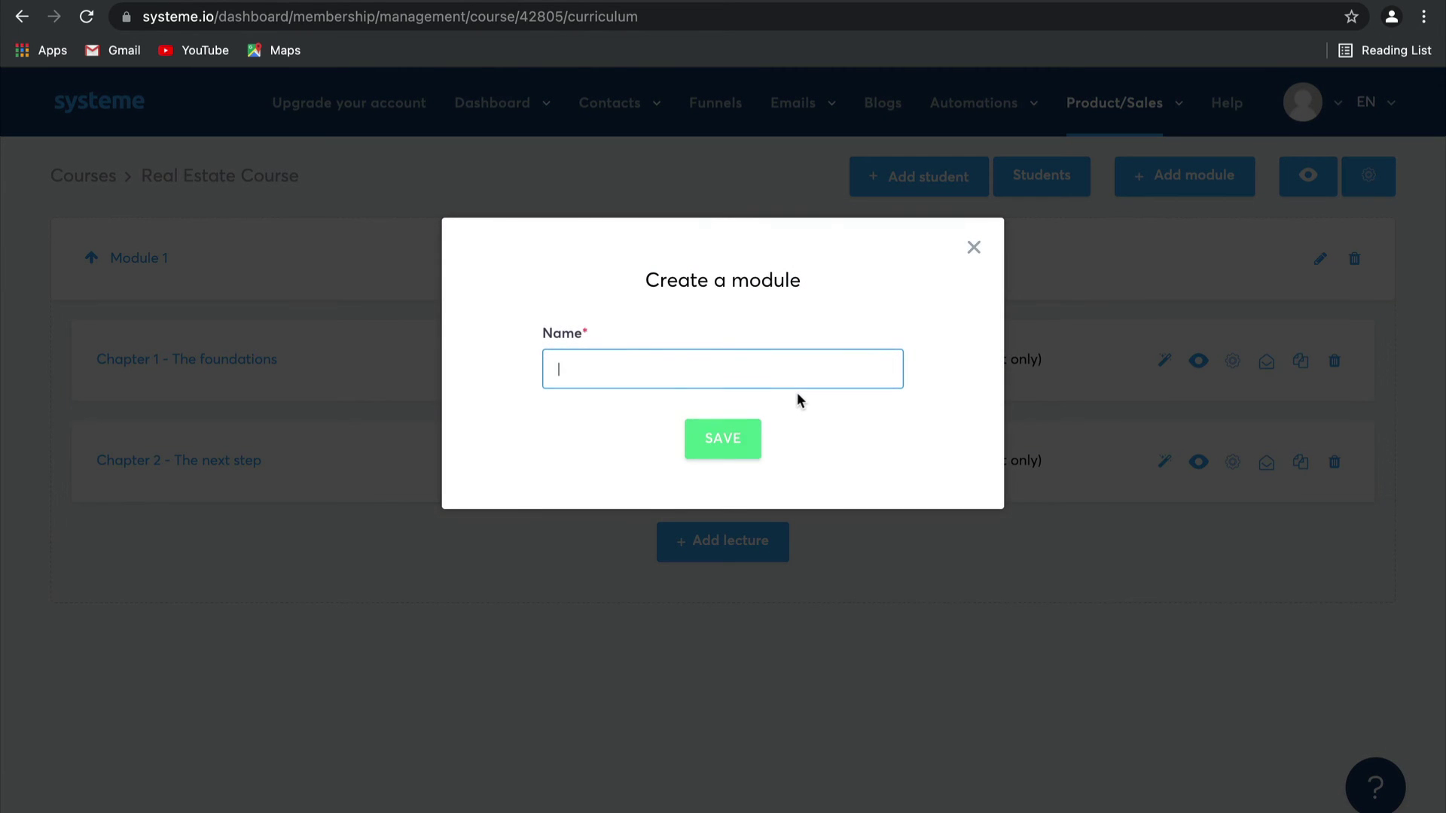
{"action": "type", "text": "Module 2"}
{"action": "left_click", "coordinate": [727, 437]}
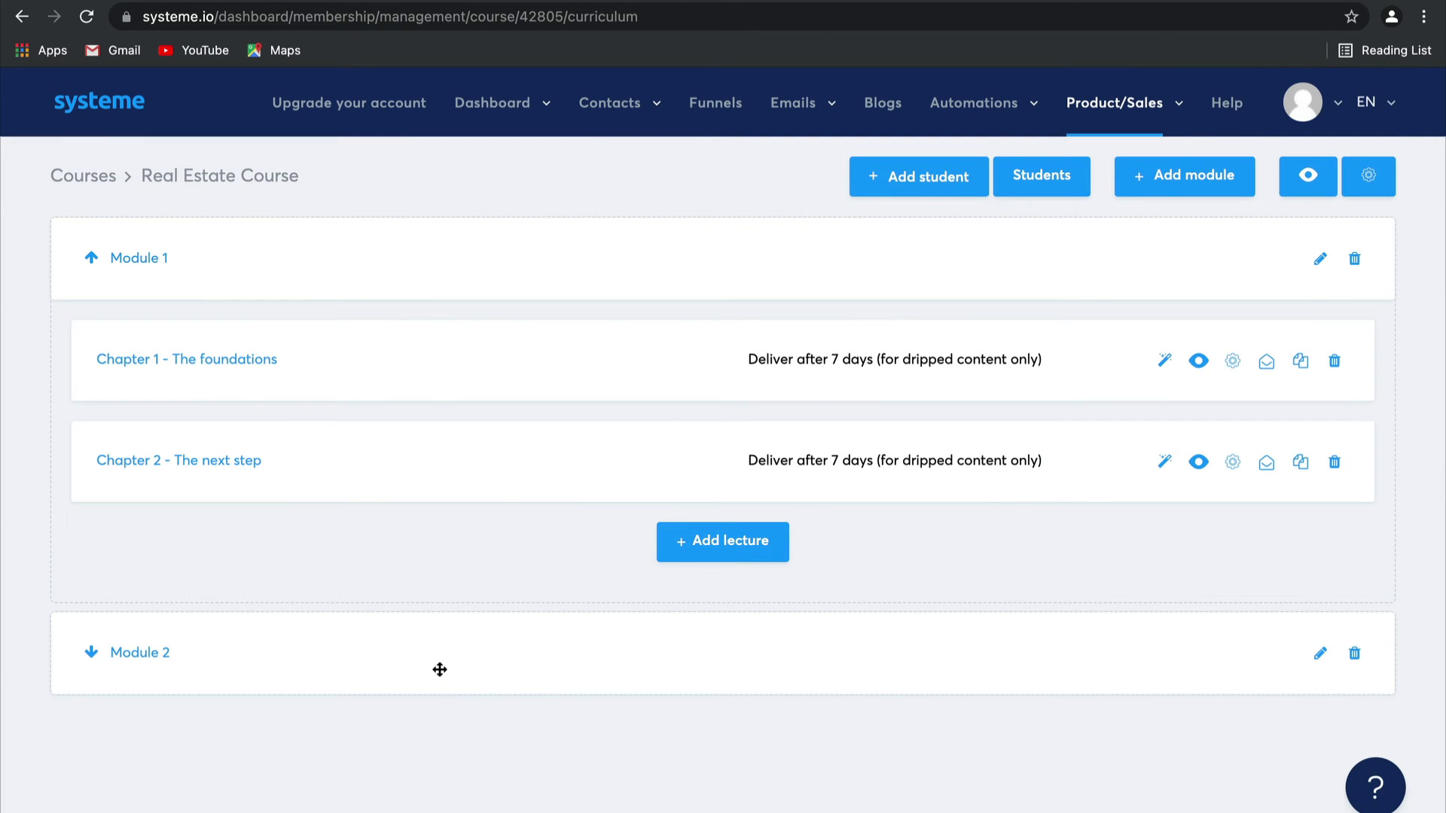
{"action": "left_click", "coordinate": [92, 652]}
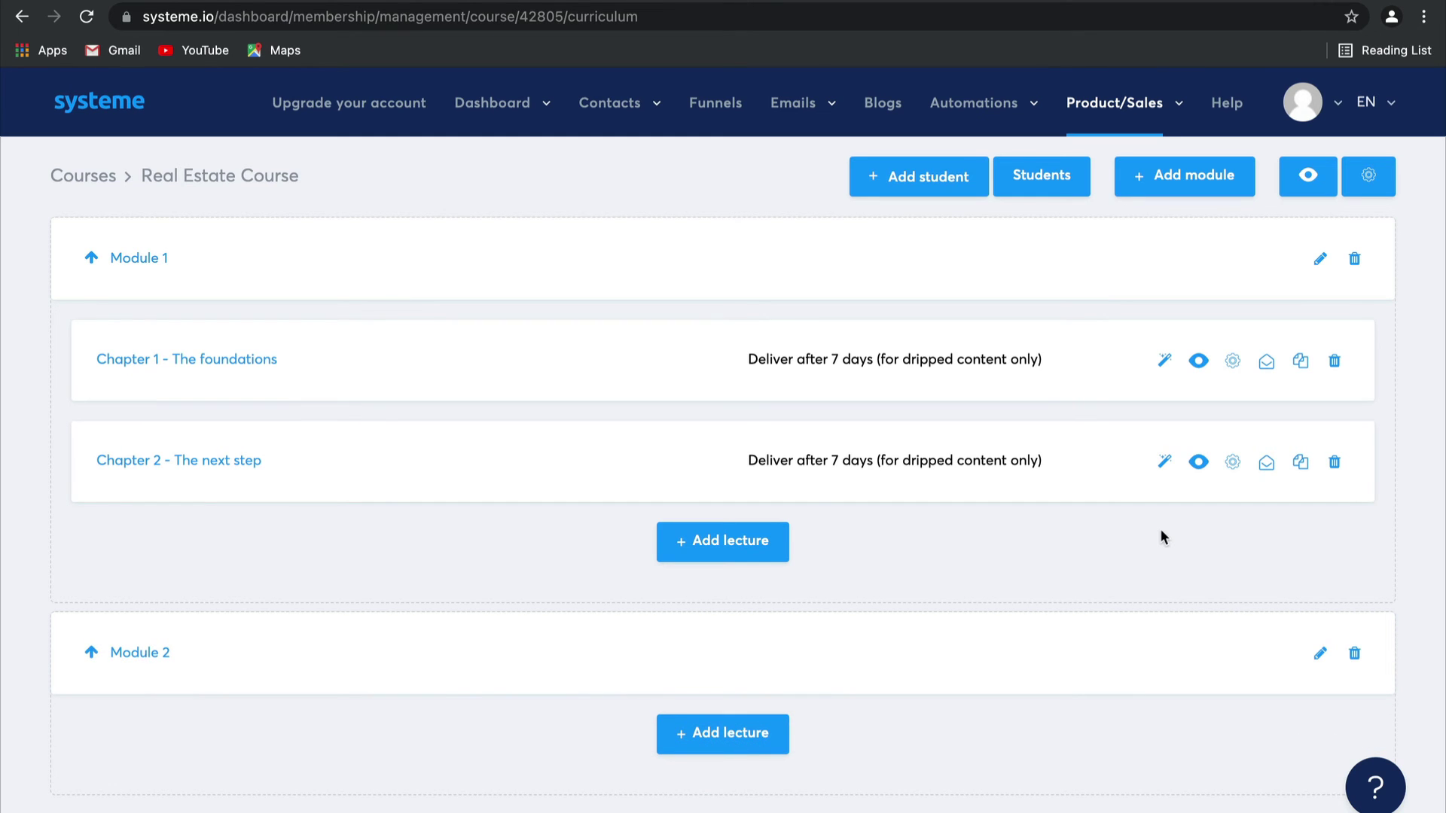
Place a '(Copy) Chapter 2 - The next step' lecture in Module 2 and save its settings.
{"action": "left_click", "coordinate": [1302, 465]}
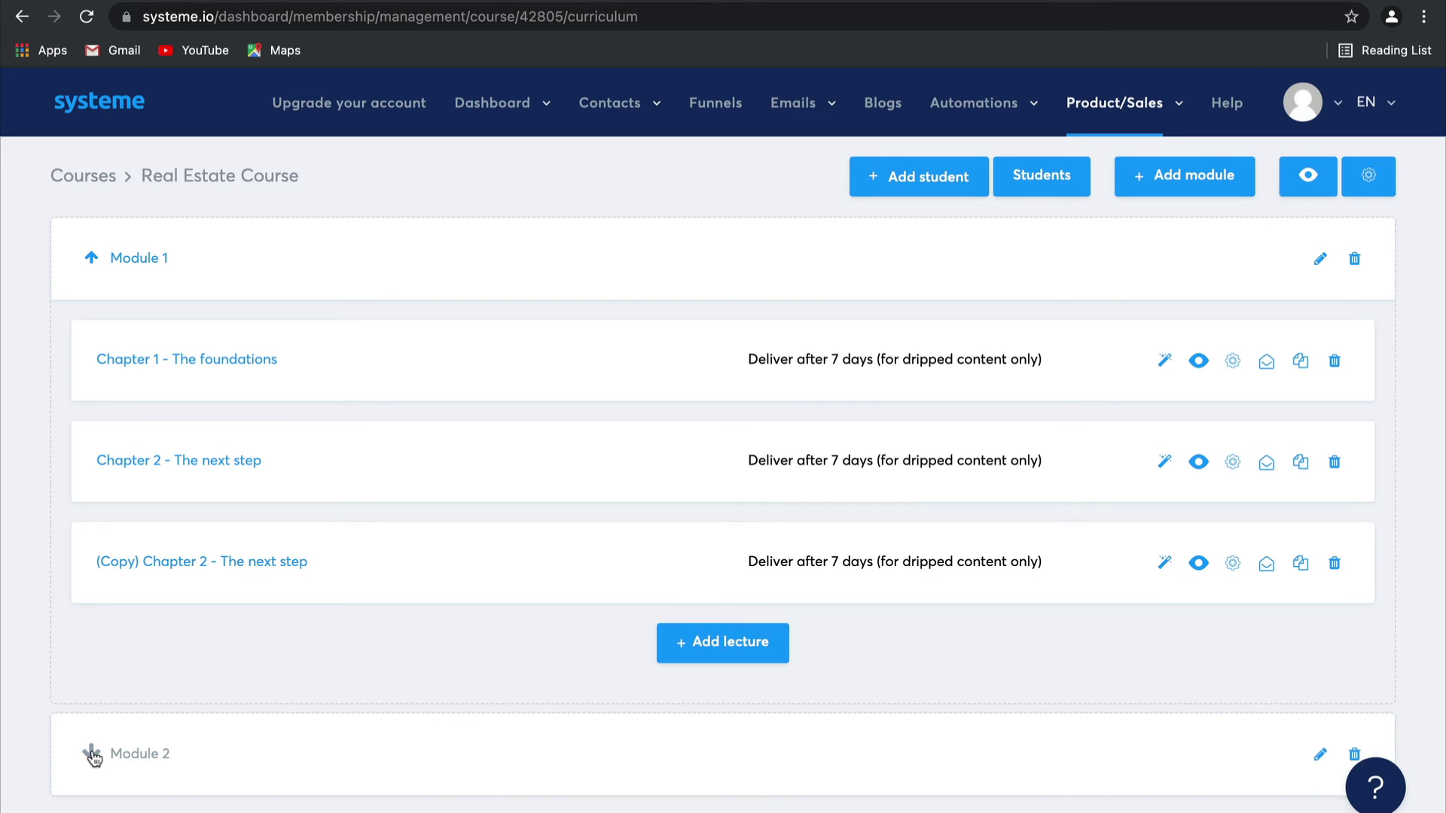
{"action": "left_click", "coordinate": [92, 753]}
{"action": "scroll", "coordinate": [299, 716], "scroll_direction": "down", "scroll_amount": 1}
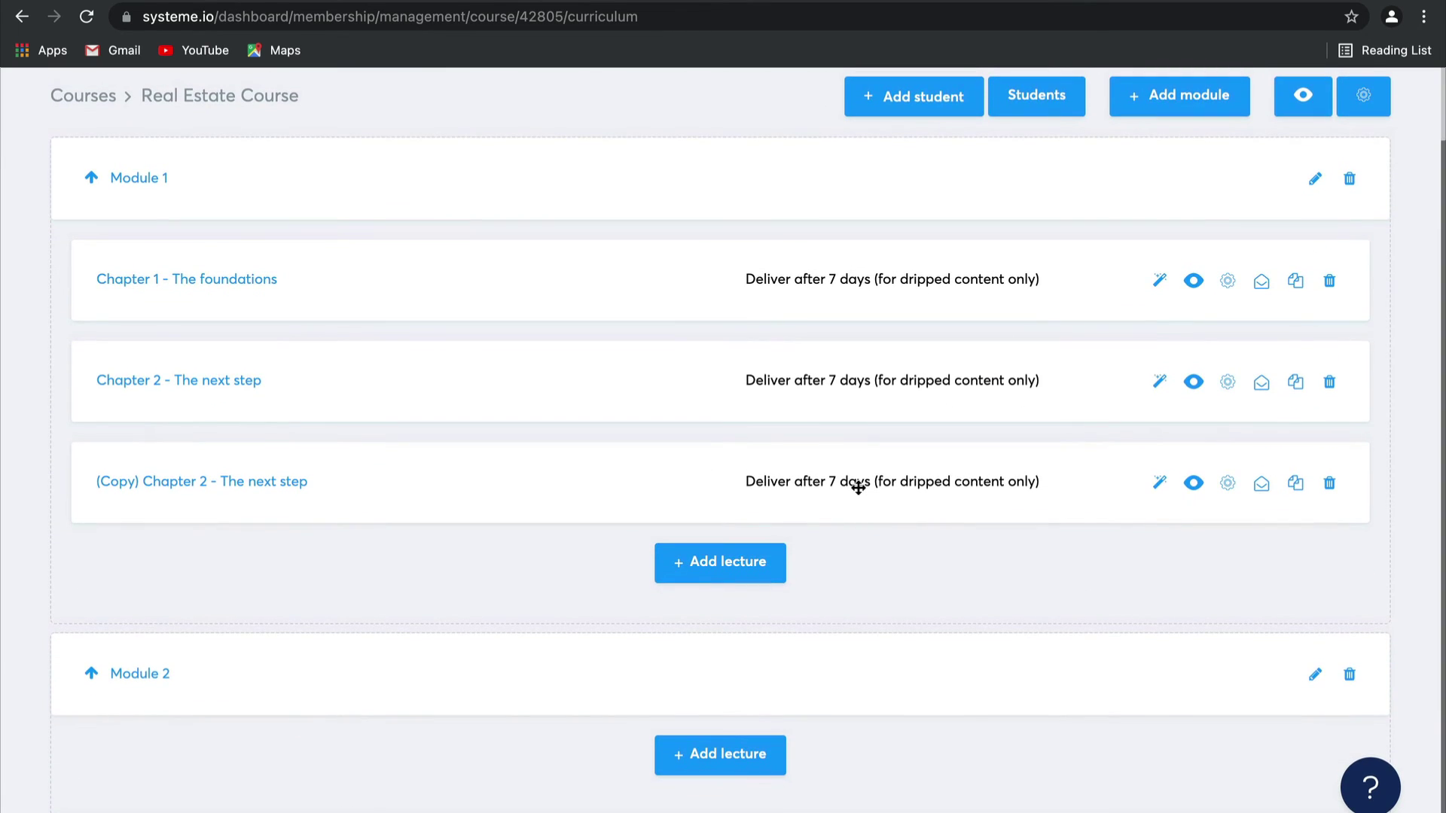
{"action": "left_click_drag", "start_coordinate": [855, 484], "coordinate": [856, 704]}
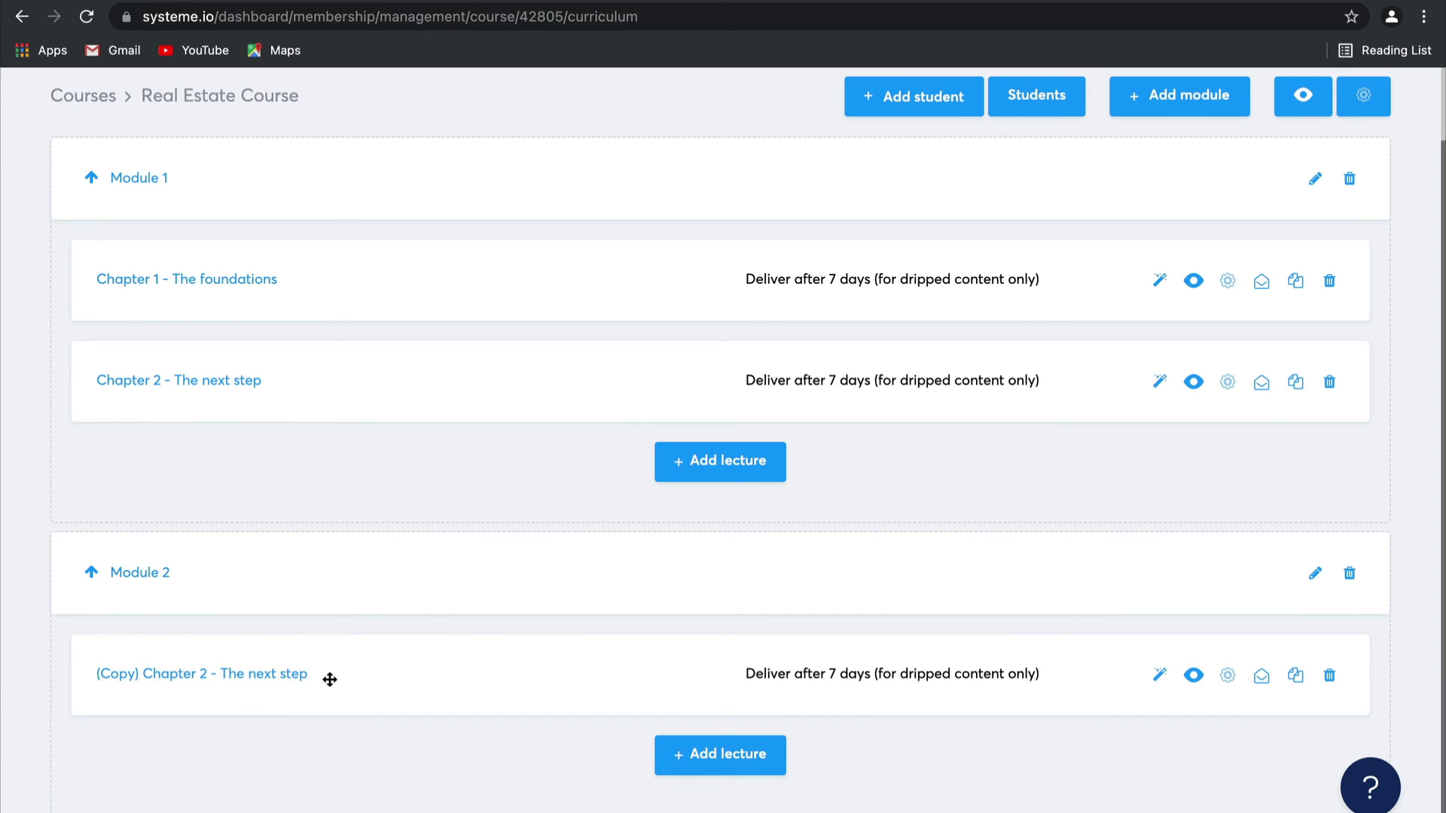
{"action": "left_click", "coordinate": [1229, 676]}
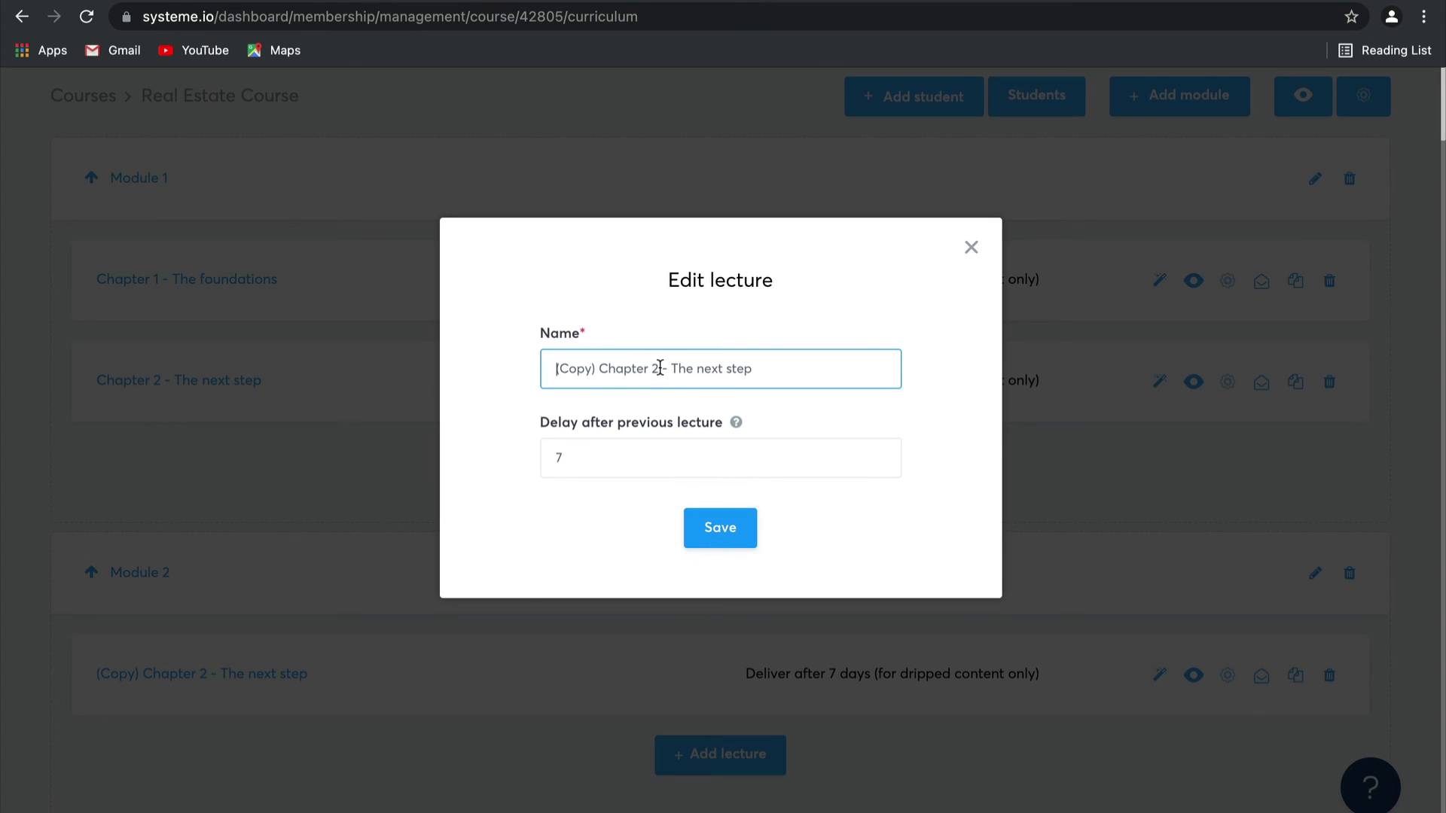
{"action": "left_click", "coordinate": [723, 529]}
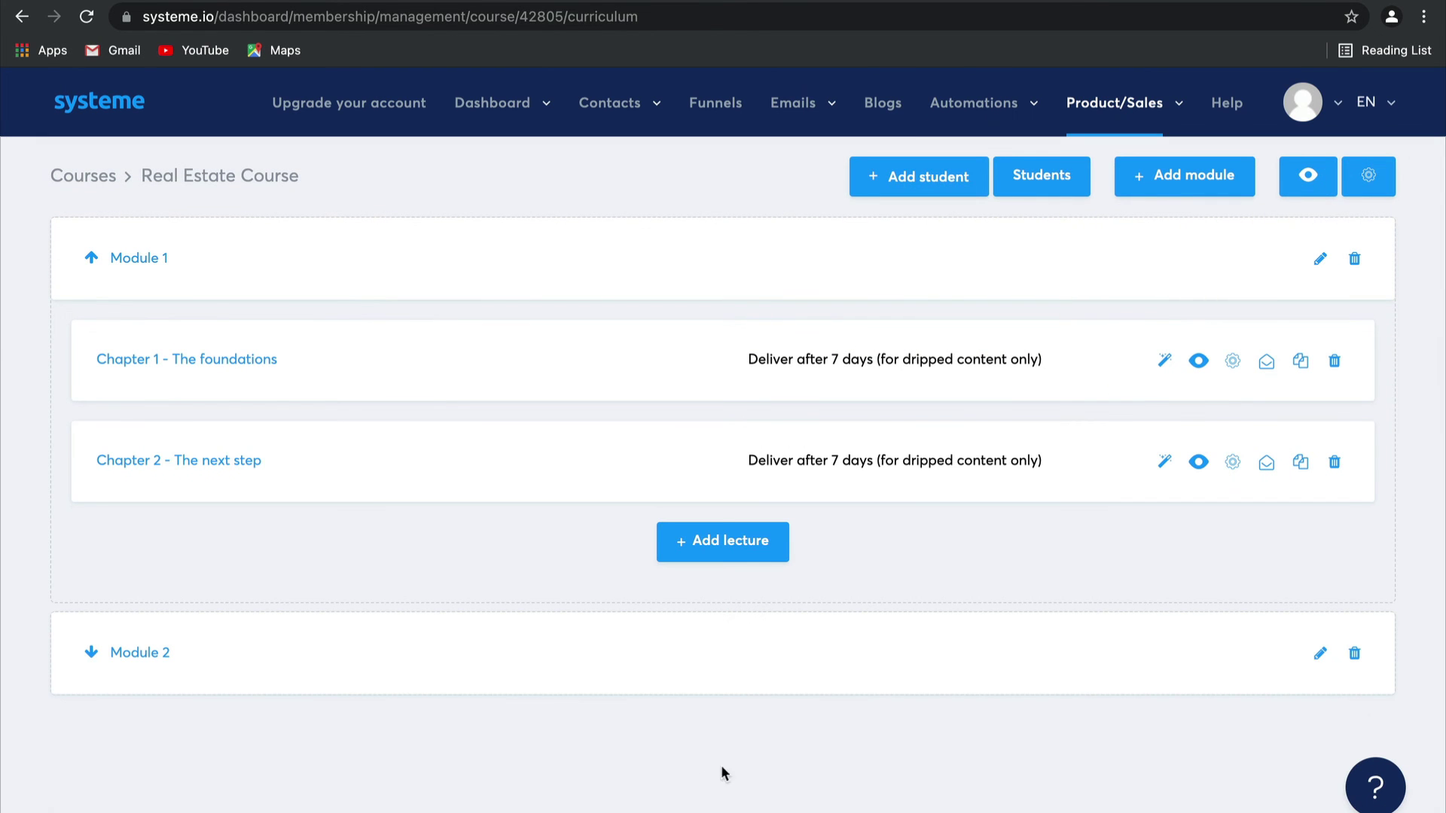
Expand Module 2 to show the '(Copy) Chapter 2 - The next step' lecture.
{"action": "left_click", "coordinate": [102, 652]}
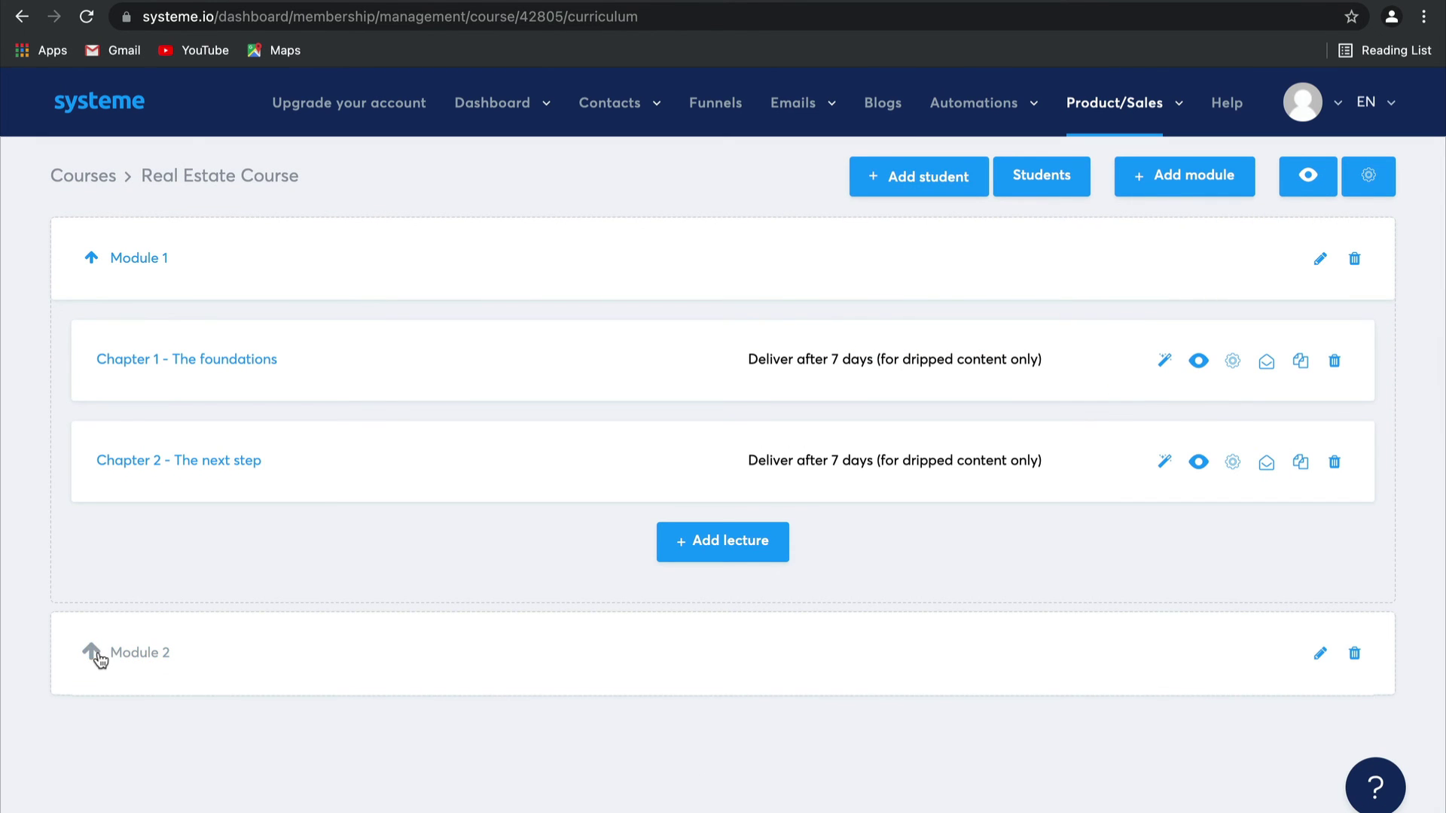